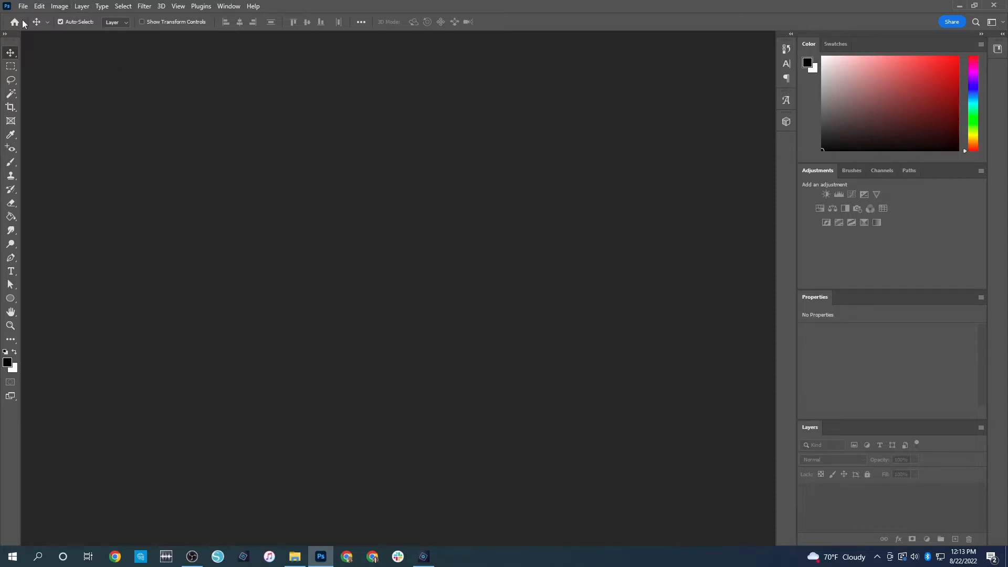
Open the photo IMG_4608.jpg from the "02. How to add PNG to Photo" folder in Photoshop
click(295, 556)
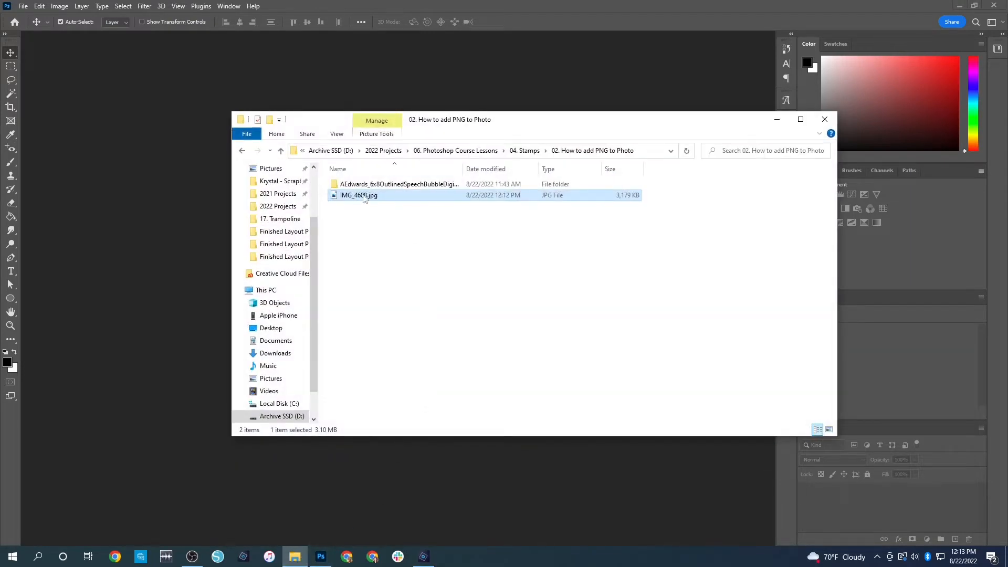
drag(364, 199, 137, 282)
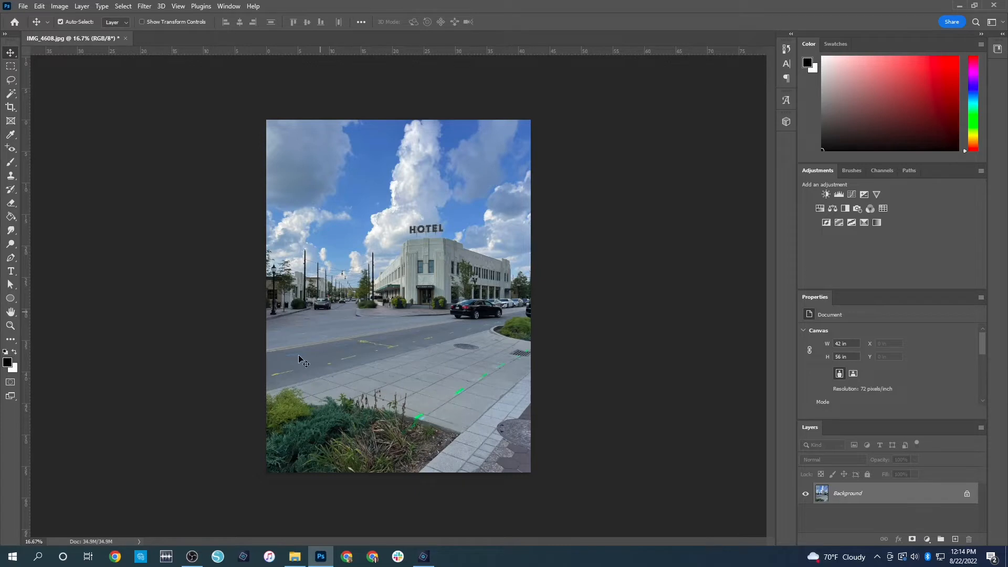
Switch to Photoshop Elements and open the same photo, IMG_4608.jpg, there from the lesson folder
click(295, 556)
click(423, 562)
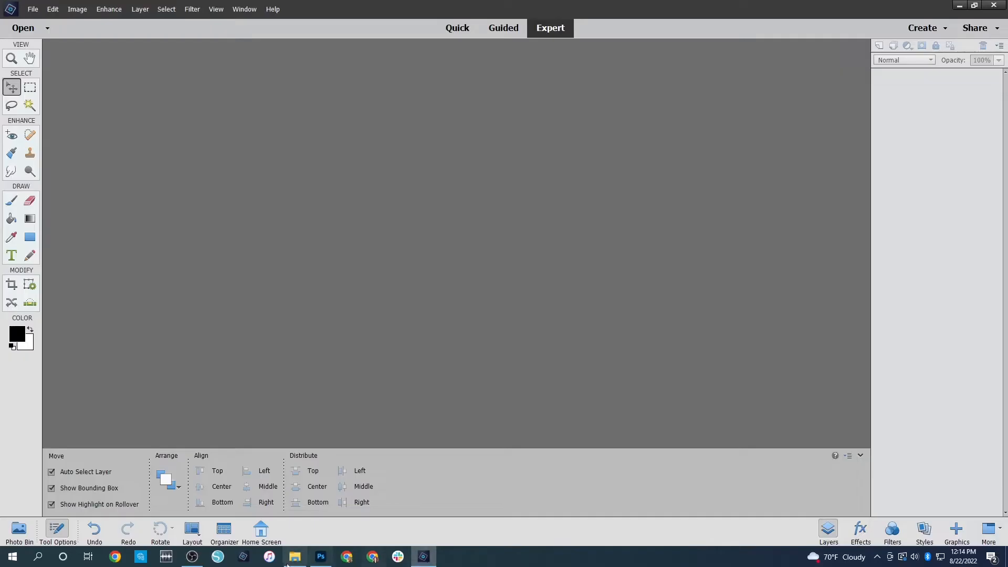
click(295, 560)
drag(349, 195, 157, 266)
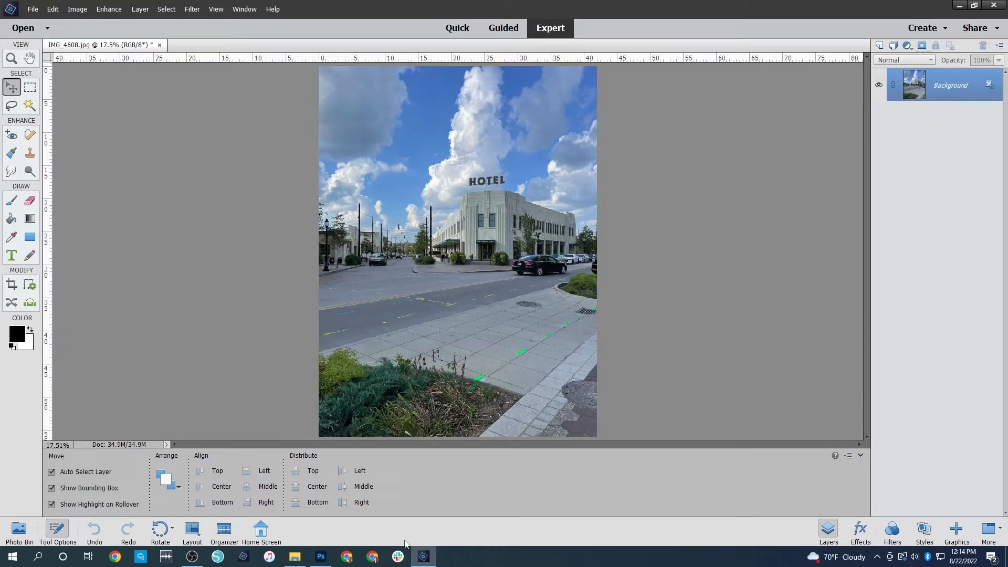
Return to Photoshop and browse the file folders to the PNG Format folder of AEdwards_AE+LW_ScrapbookerDigitalStampSet
click(321, 559)
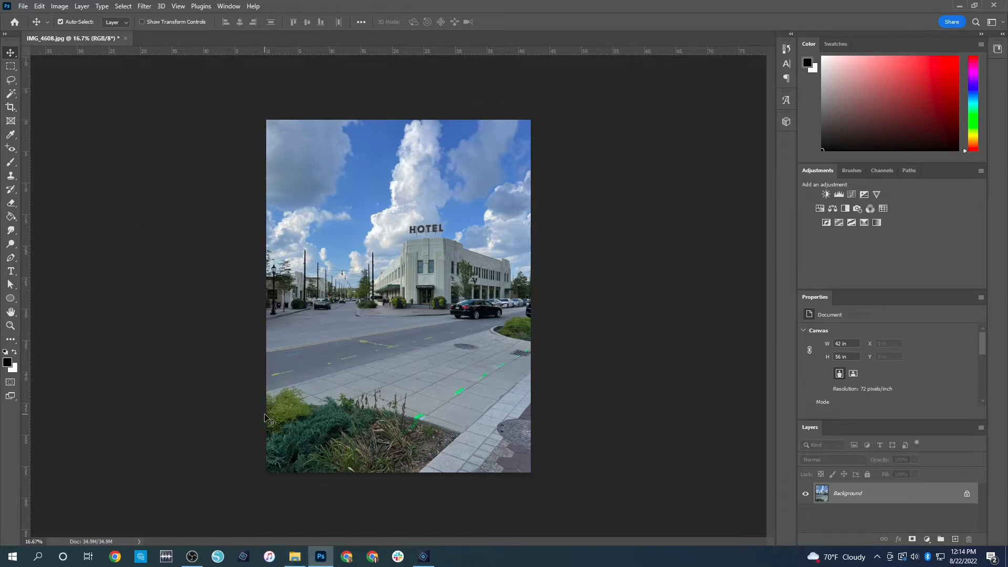
click(294, 556)
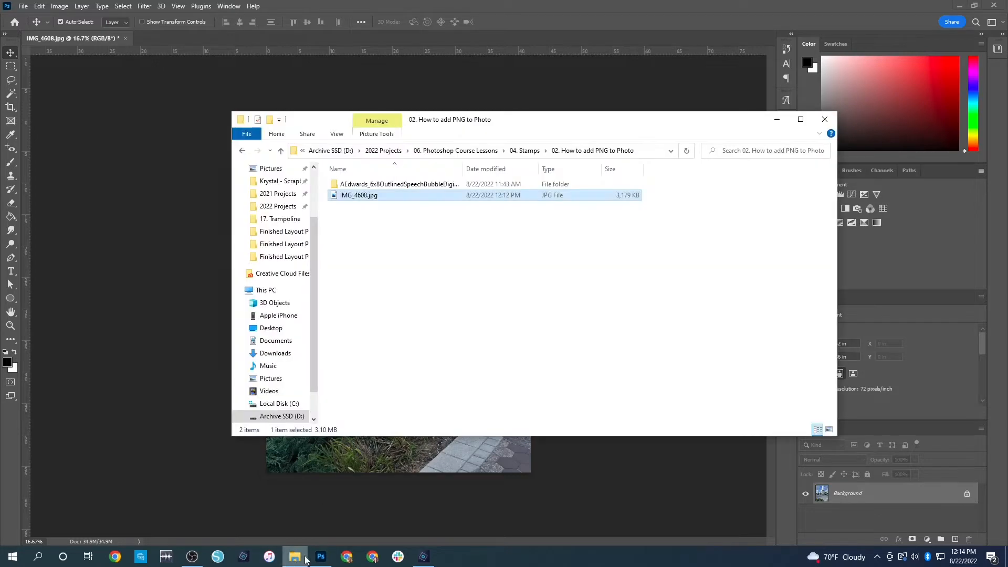
double_click(371, 184)
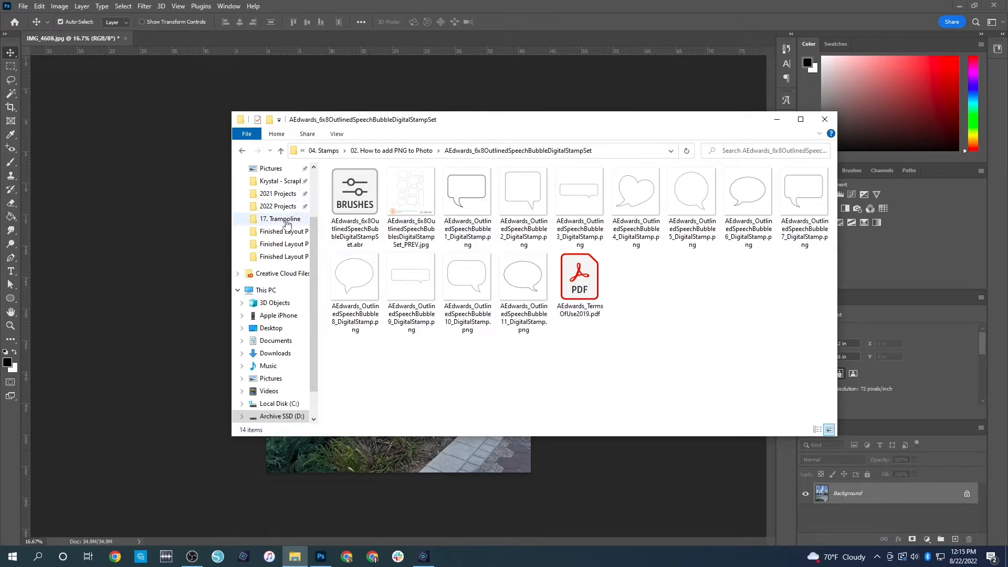
click(279, 181)
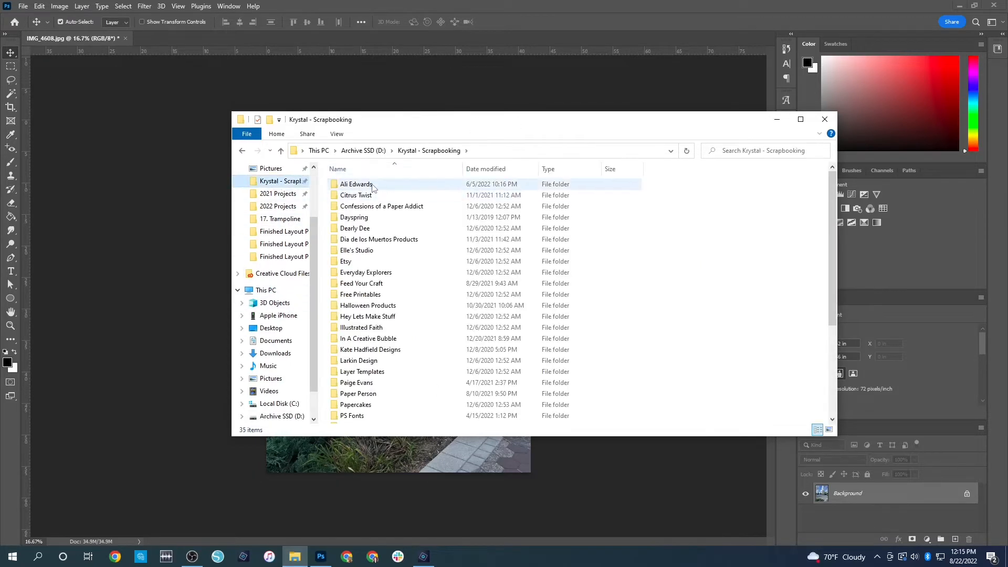
double_click(371, 185)
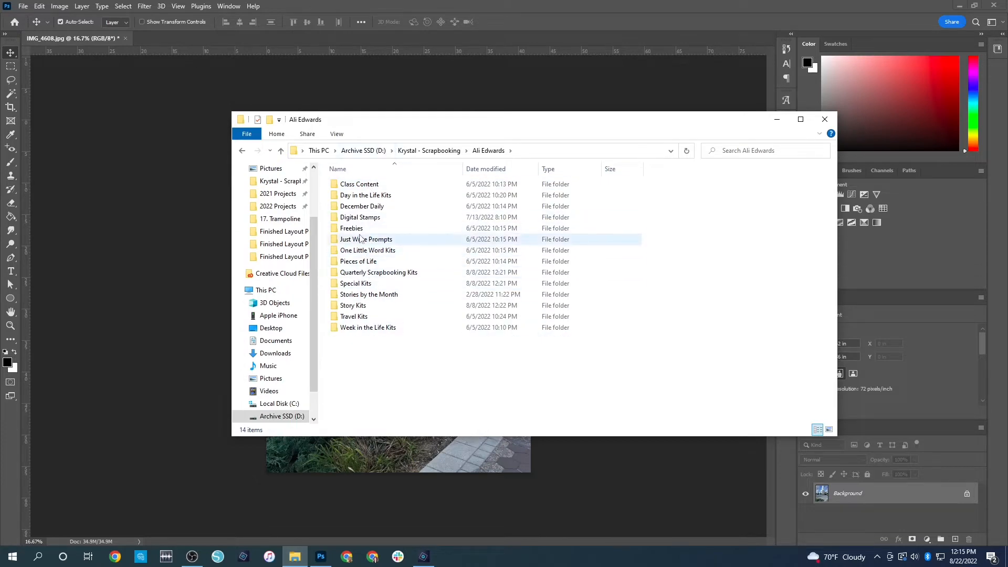
double_click(360, 217)
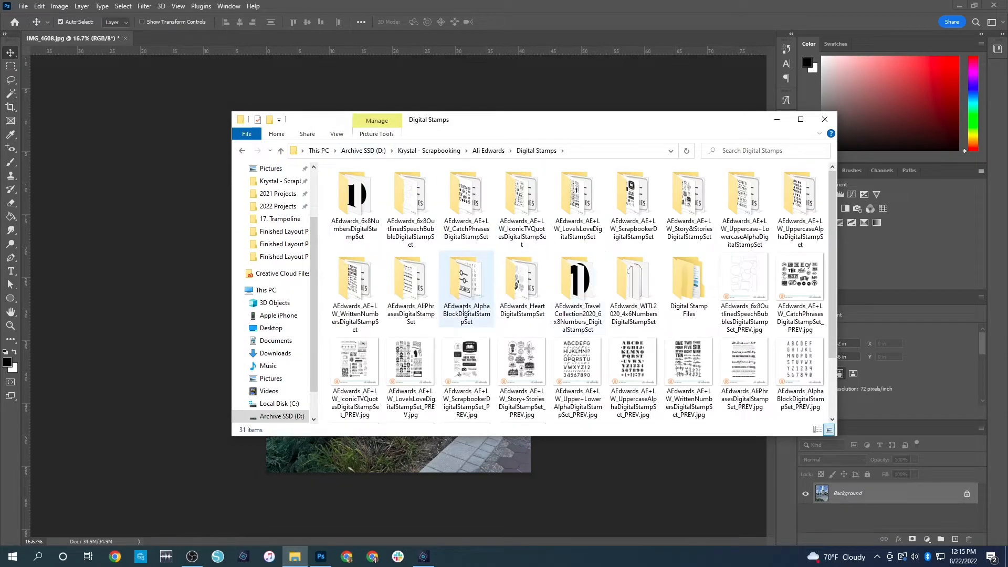
double_click(652, 208)
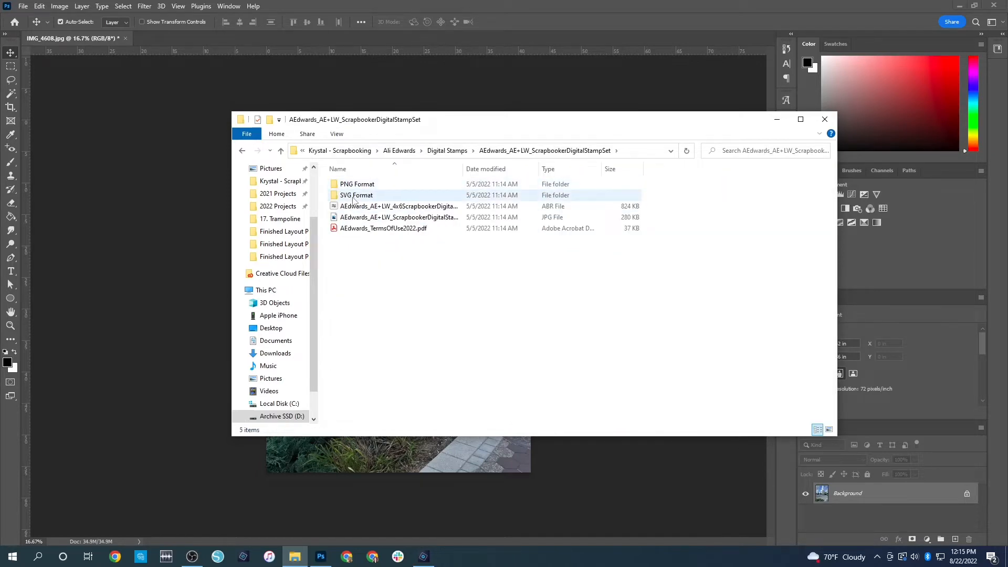
double_click(359, 185)
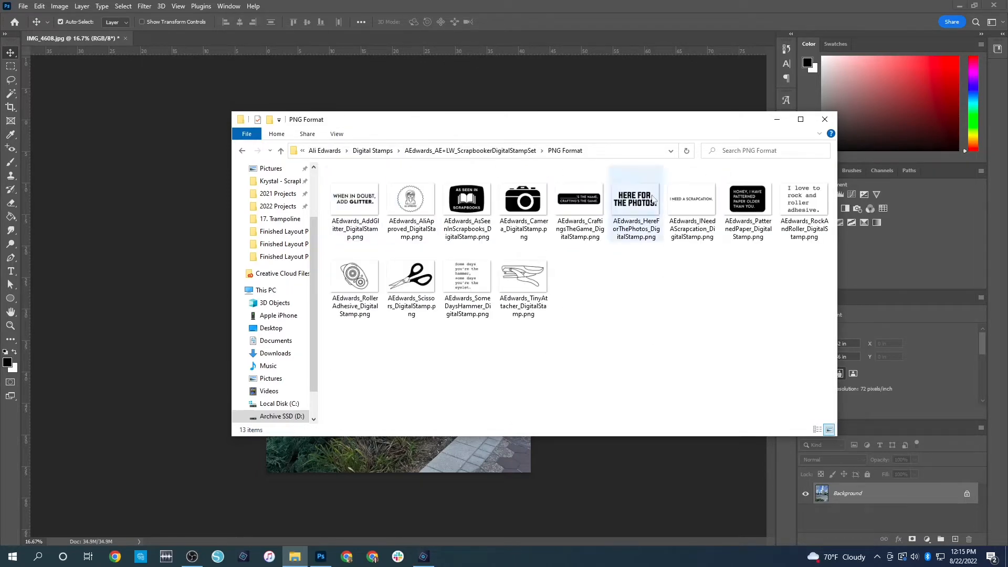
click(643, 204)
drag(643, 204, 153, 280)
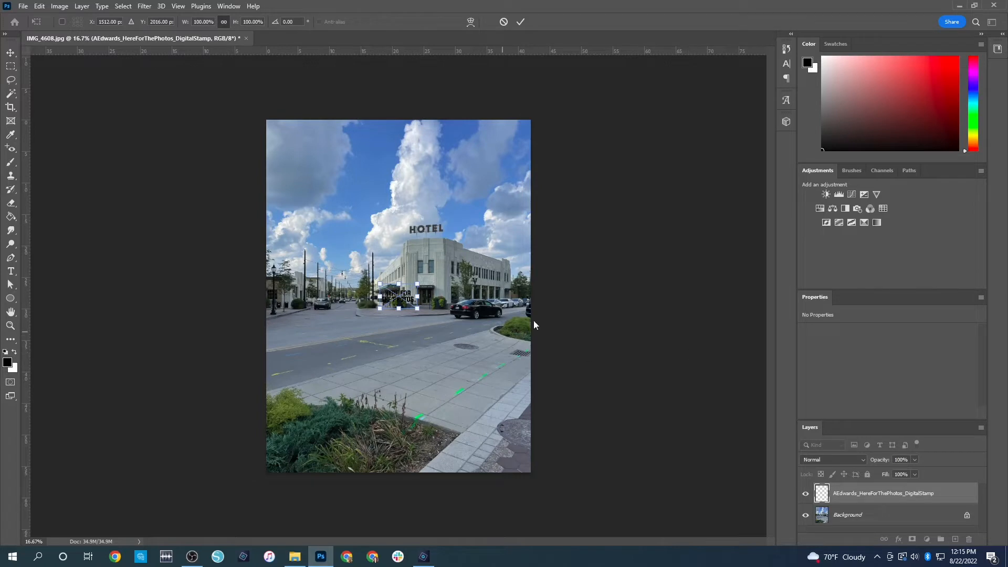
key(Escape)
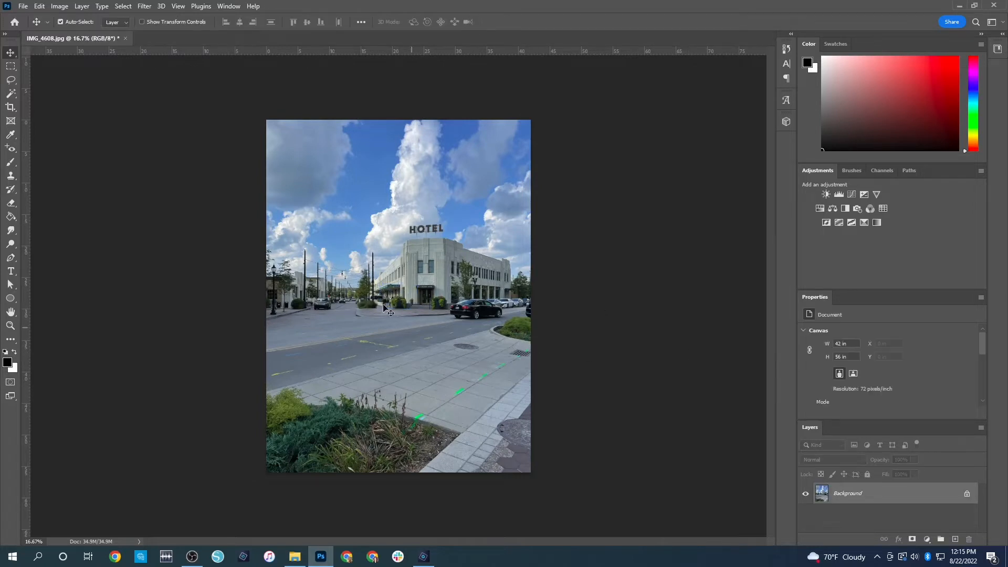
Open AEdwards_HereForThePhotos_DigitalStamp.png from the Scrapbooker stamp set's PNG Format folder as a separate document
click(26, 8)
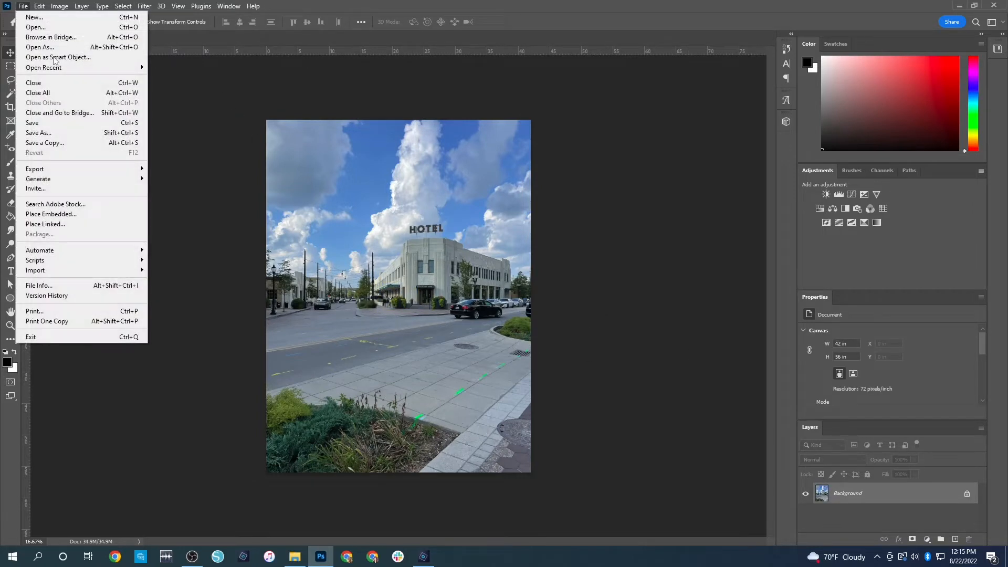
click(34, 31)
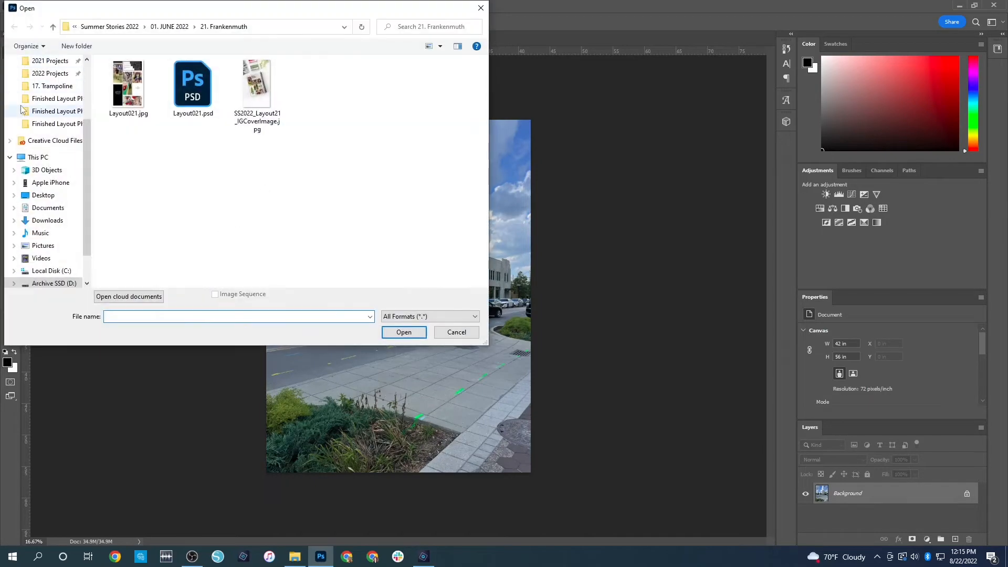
scroll(40, 116, up, 2)
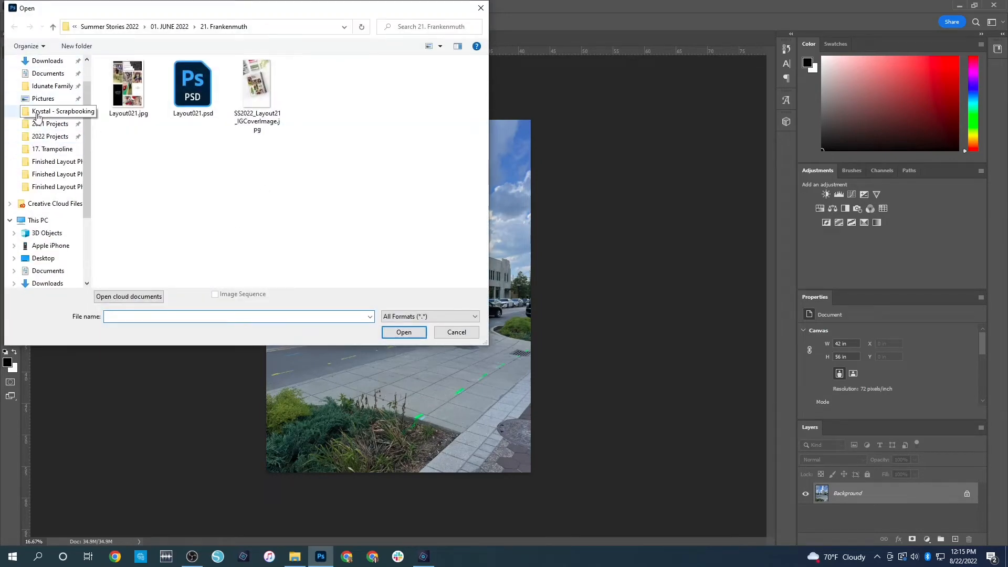
click(37, 112)
double_click(125, 76)
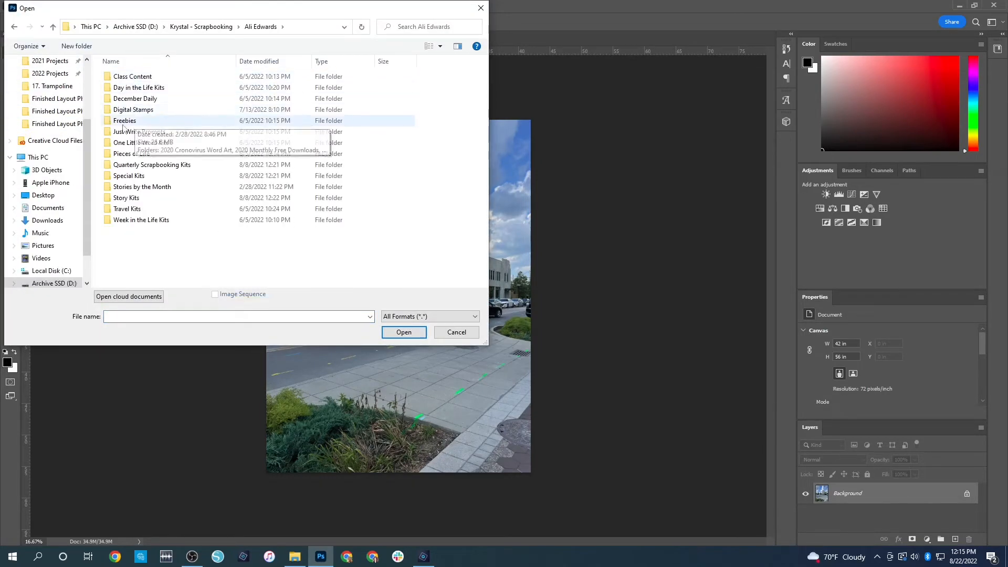
double_click(134, 110)
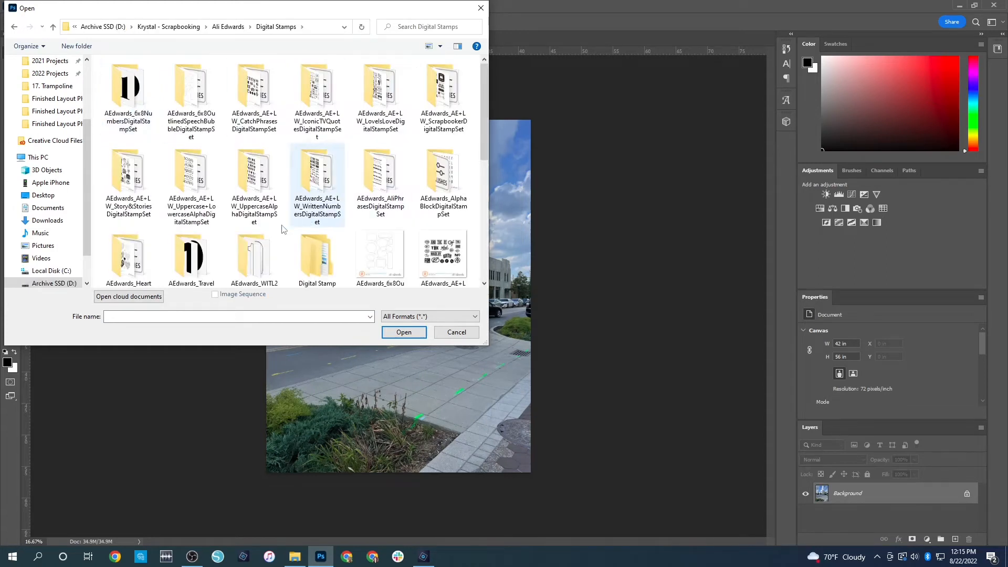
double_click(378, 90)
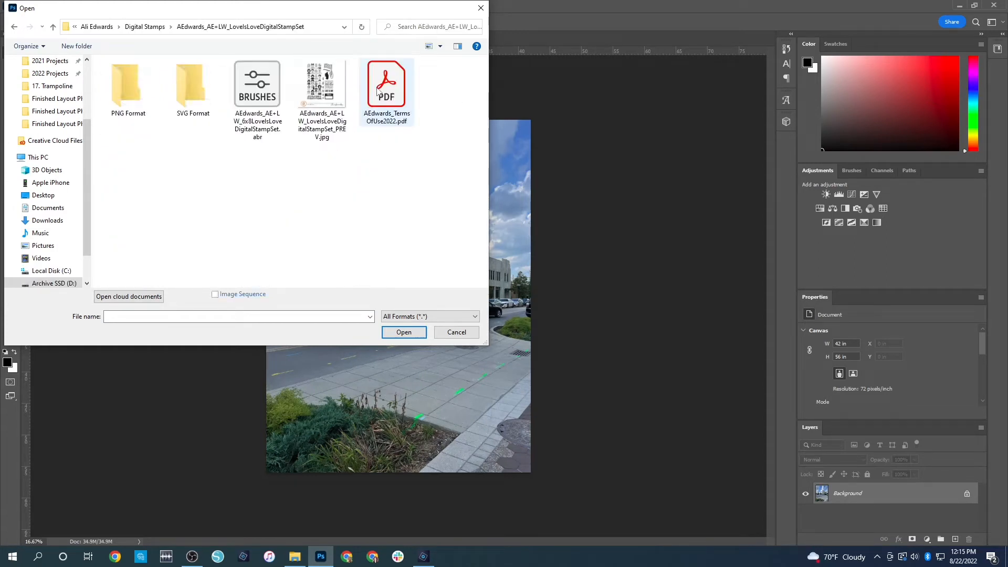
click(151, 31)
double_click(441, 103)
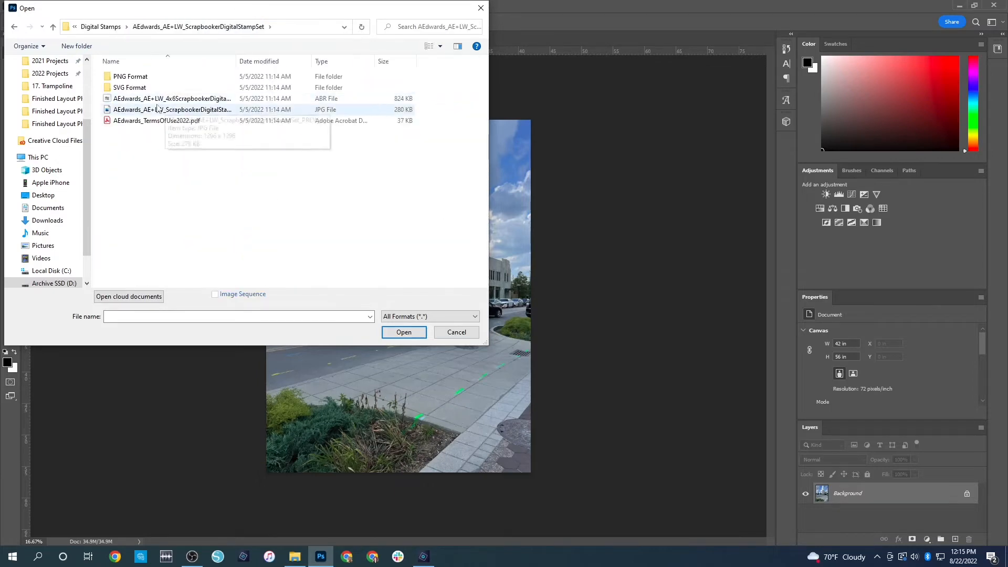
double_click(131, 77)
double_click(444, 92)
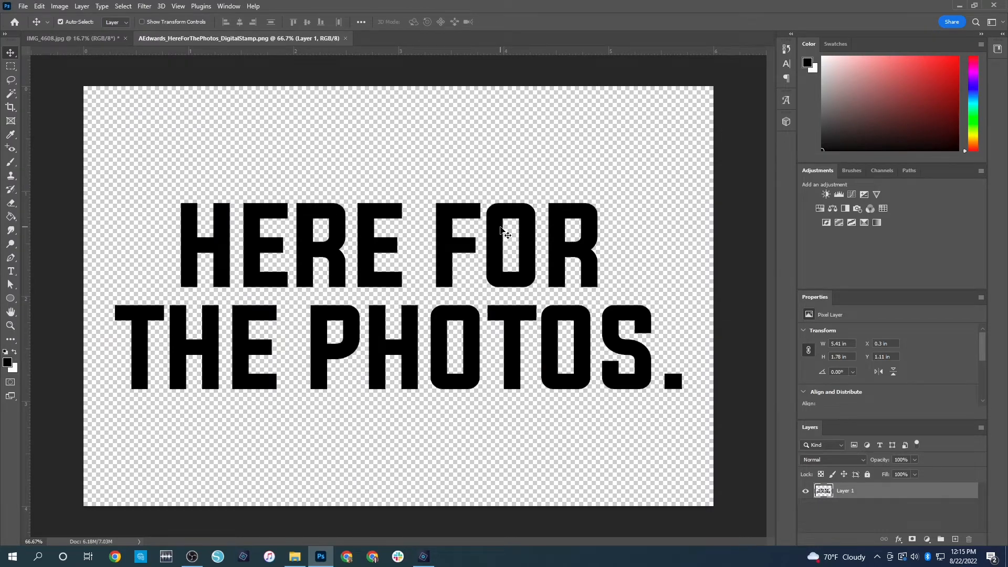
click(67, 40)
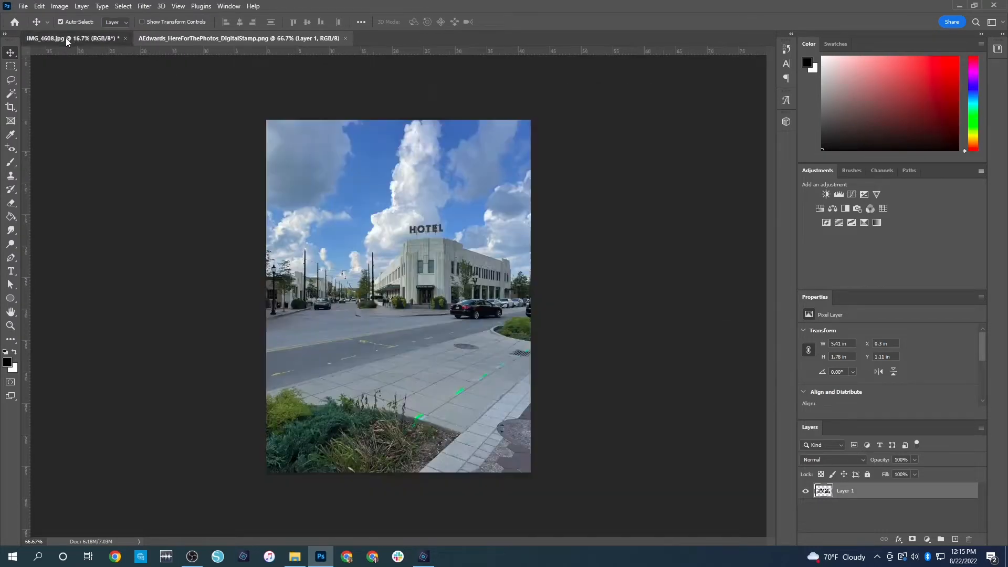
click(295, 557)
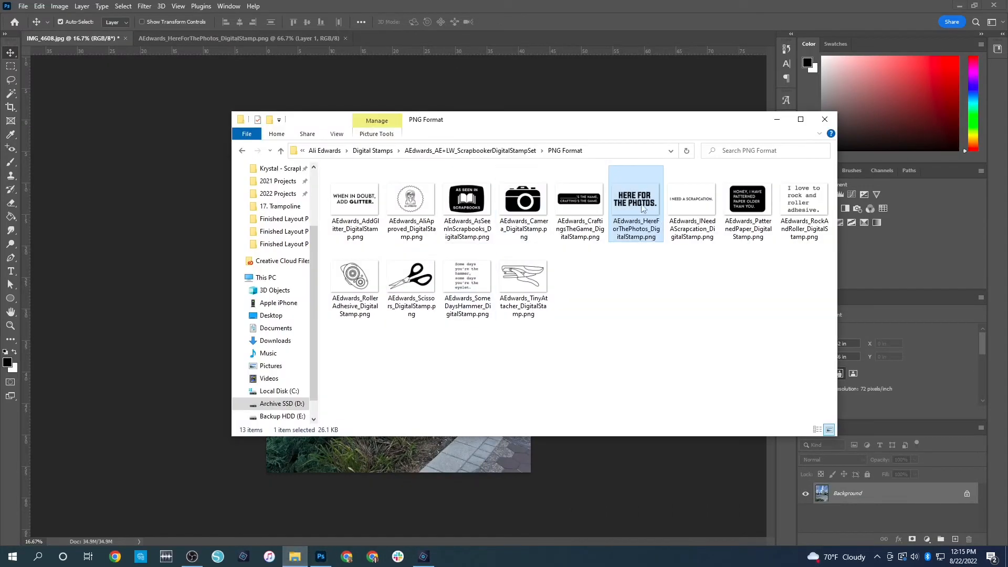
drag(643, 209, 407, 478)
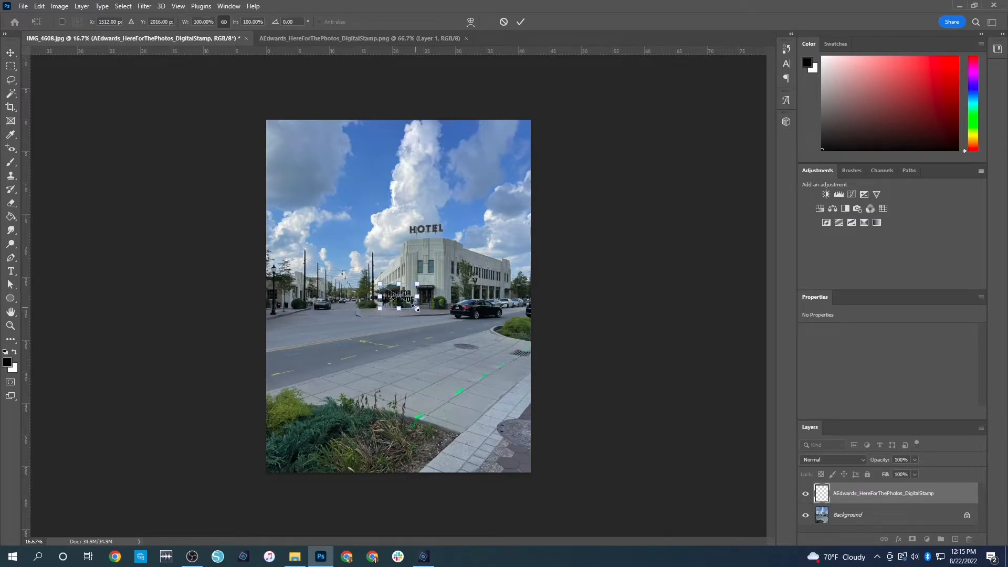
Select and copy the entire HereForThePhotos stamp image and paste it into the IMG_4608.jpg document
click(328, 39)
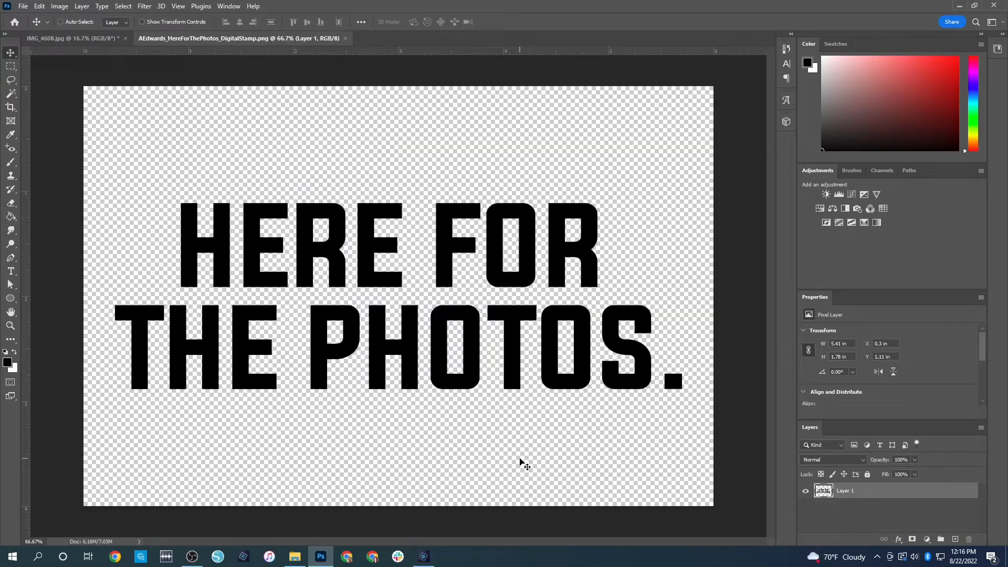
key(ctrl+a)
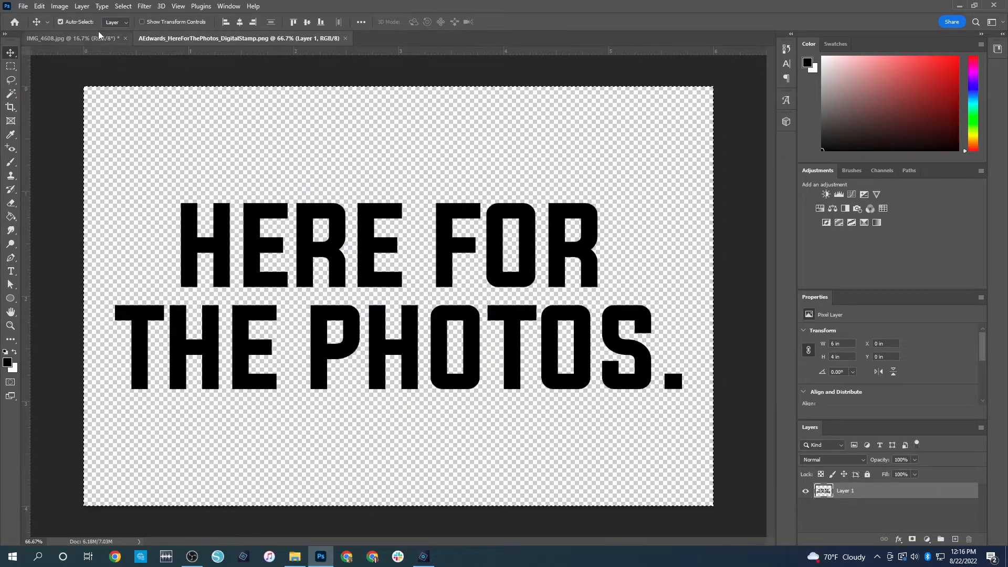
click(100, 37)
key(ctrl+v)
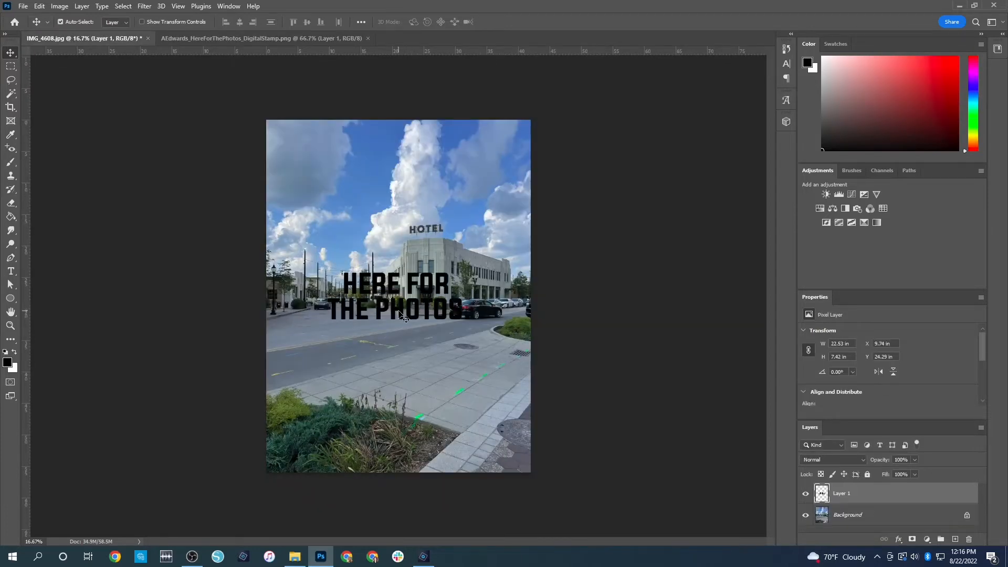
click(613, 360)
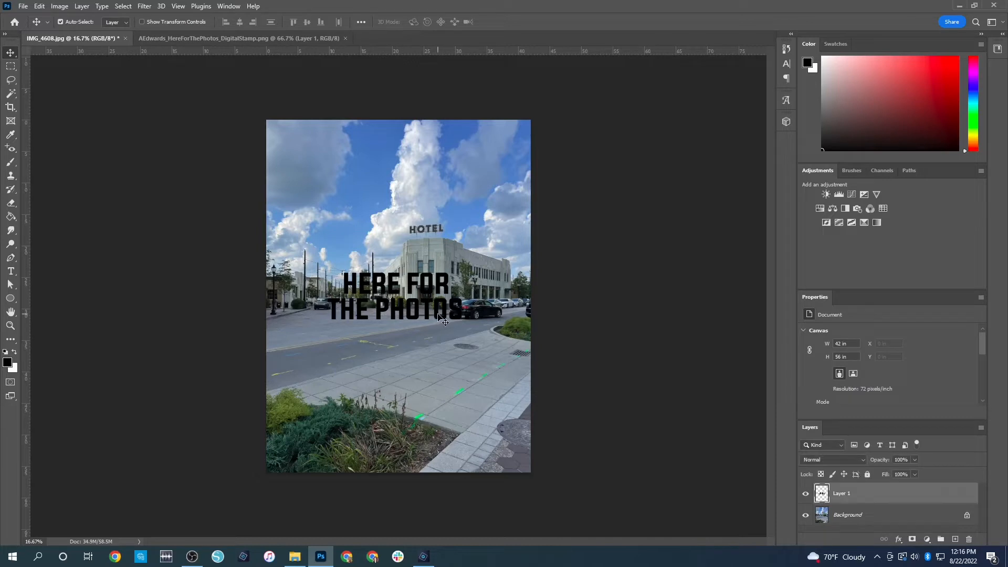
Move the pasted "HERE FOR THE PHOTOS." text onto the road and sidewalk, at about X 9.74 in and Y 33.46 in
drag(441, 319, 438, 202)
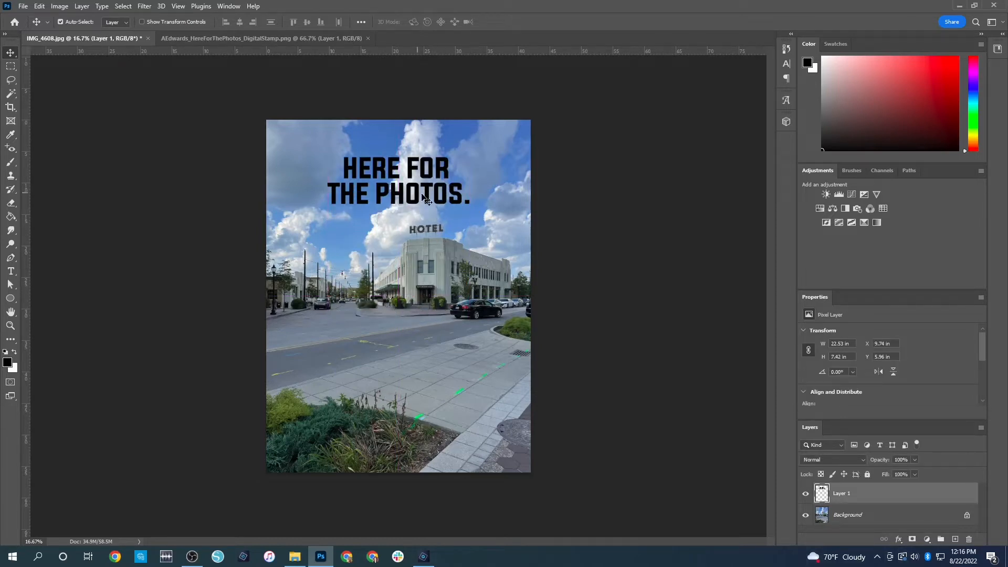
drag(419, 200, 411, 354)
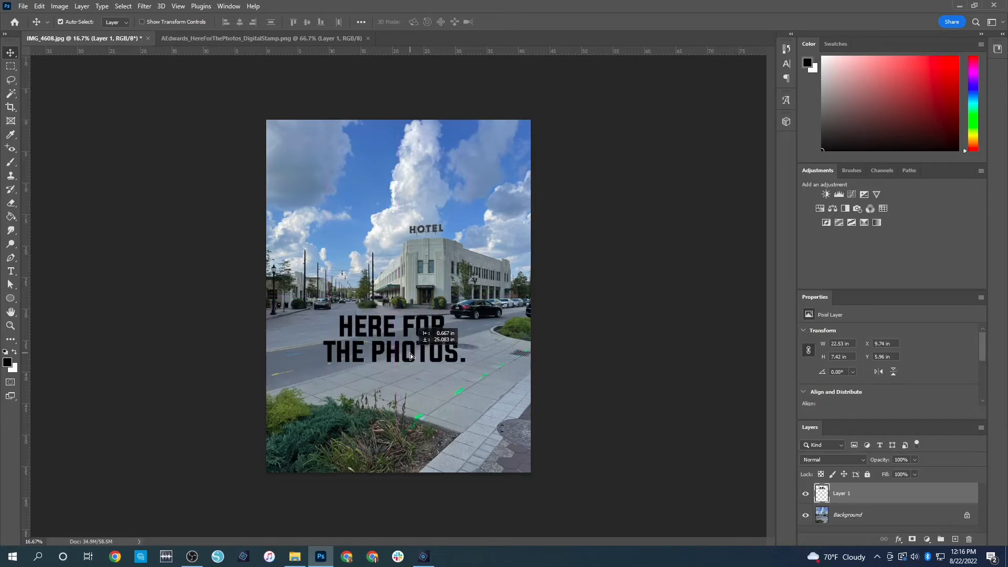
click(281, 39)
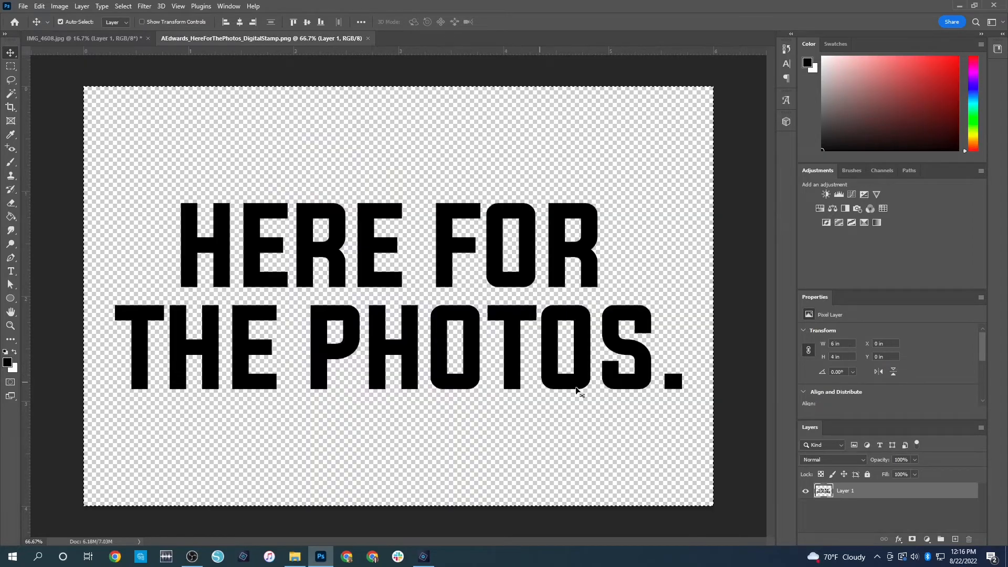
click(92, 39)
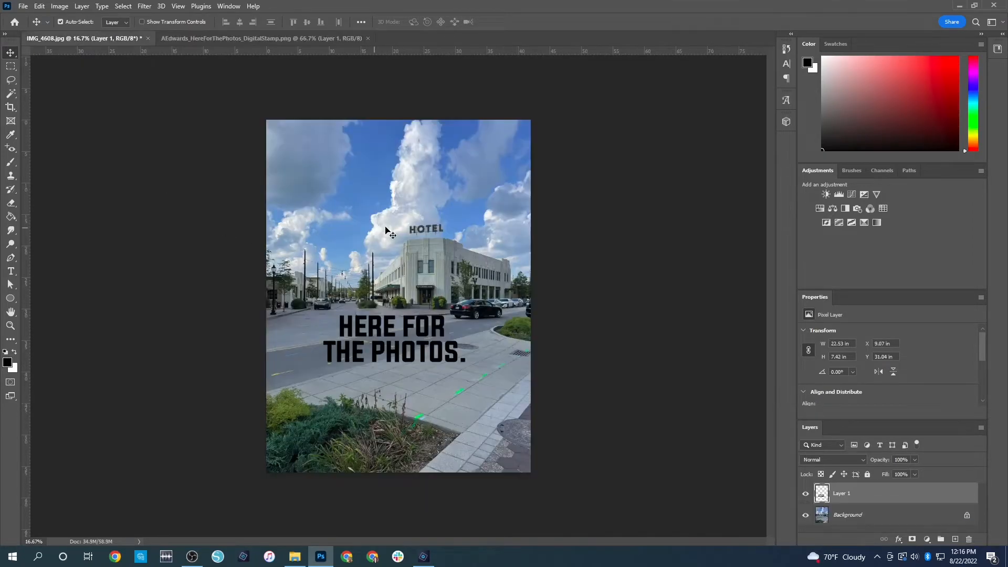
mouse_move(437, 367)
mouse_down()
mouse_move(449, 370)
mouse_move(441, 381)
mouse_up()
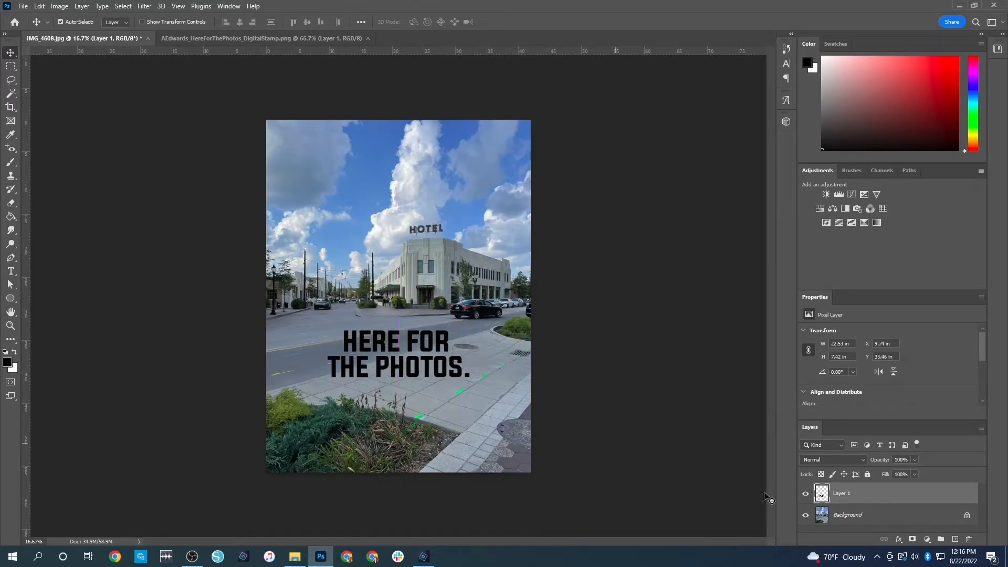
Hide Layer 1, which holds the stamp text, leaving the Background layer shown
click(806, 495)
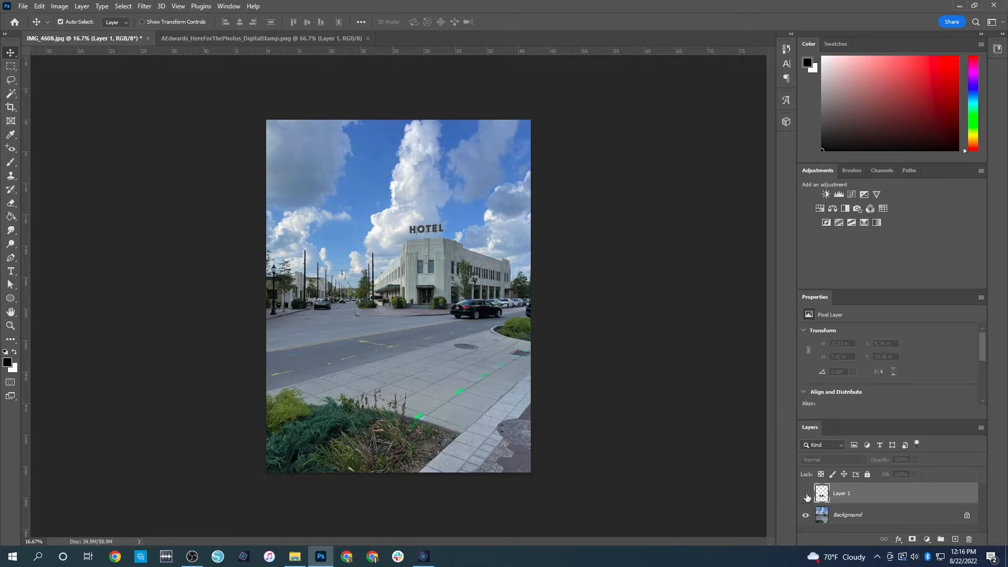
Show Layer 1 again and move its "HERE FOR THE PHOTOS." stamp up into the sky, at about X 9.74 in and Y 4.96 in
click(807, 495)
click(807, 494)
click(807, 495)
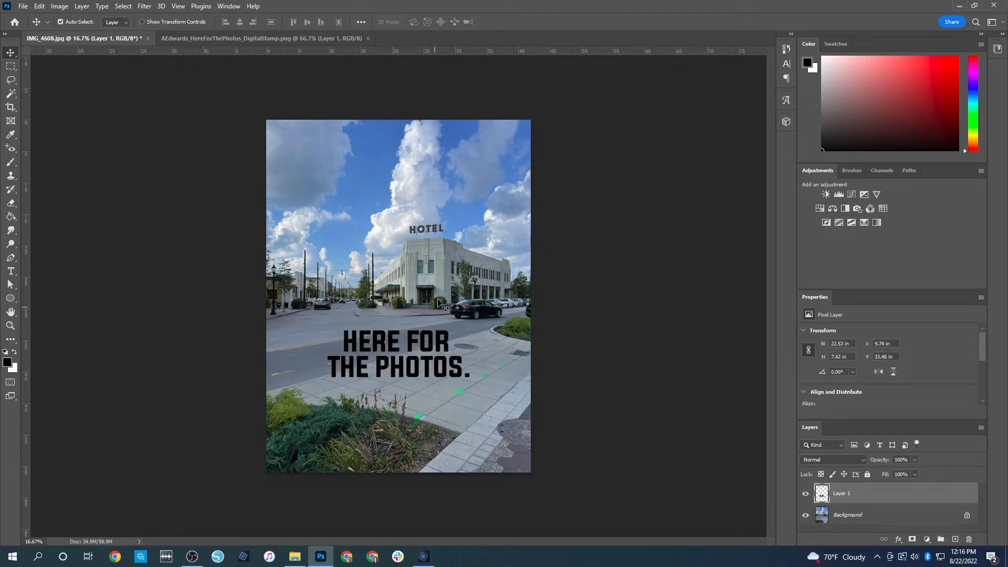
drag(437, 375, 428, 195)
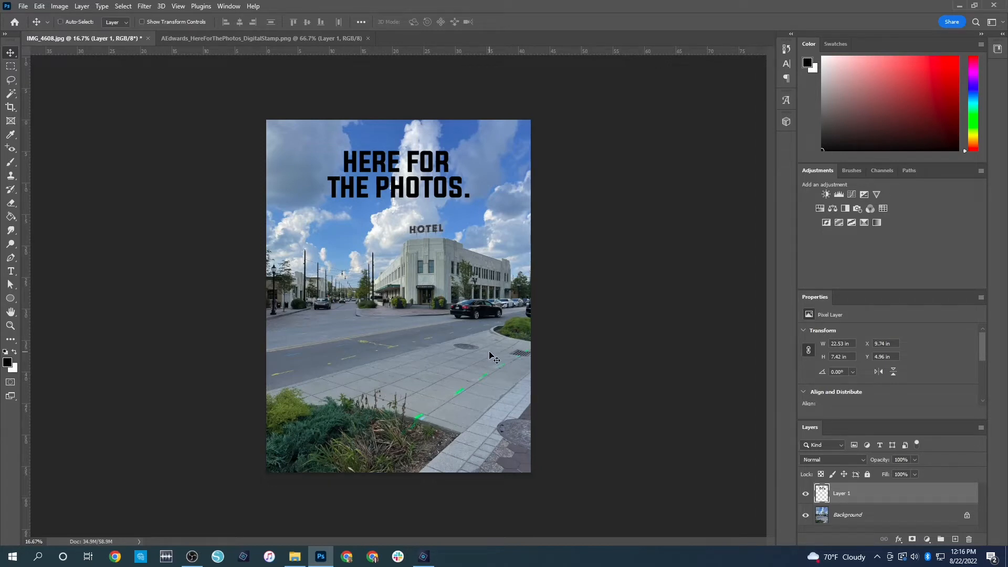
Enlarge the stamp with Free Transform to about 38.43 × 12.65 in and place it across the sky at about X 2.56 in, Y 2.38 in
key(ctrl+t)
key(Escape)
click(40, 8)
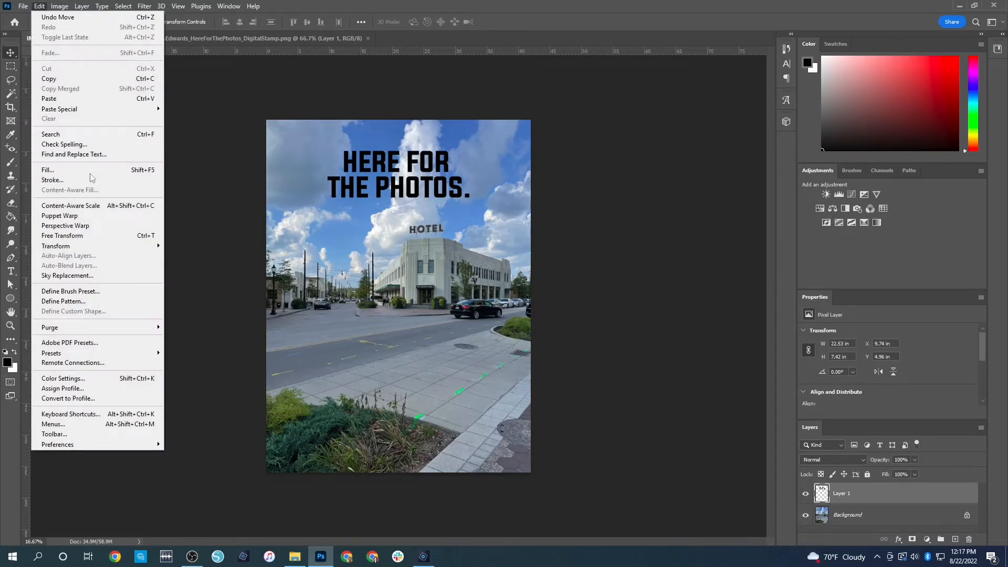
click(79, 237)
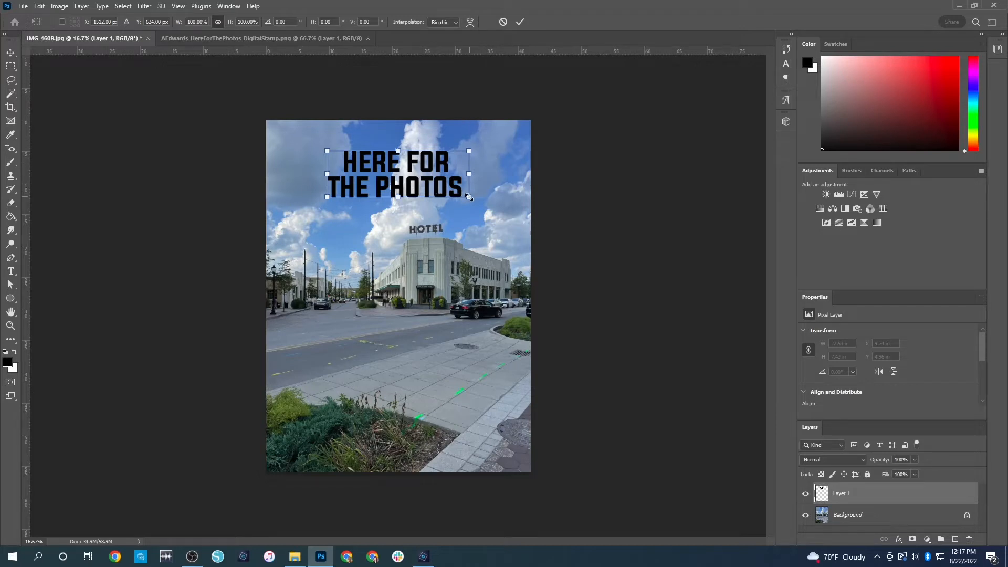
drag(469, 197, 520, 214)
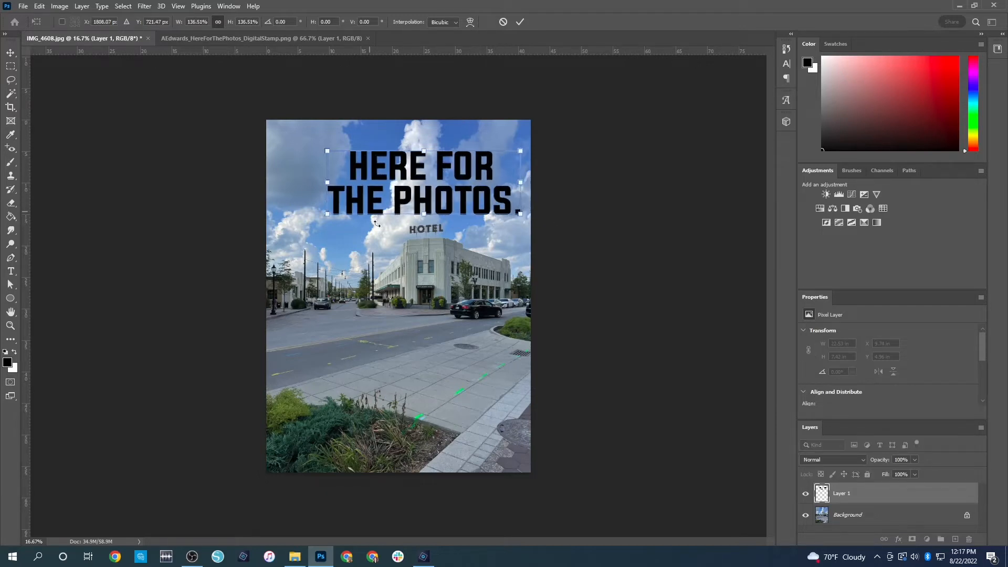
drag(325, 215, 279, 230)
drag(408, 218, 413, 201)
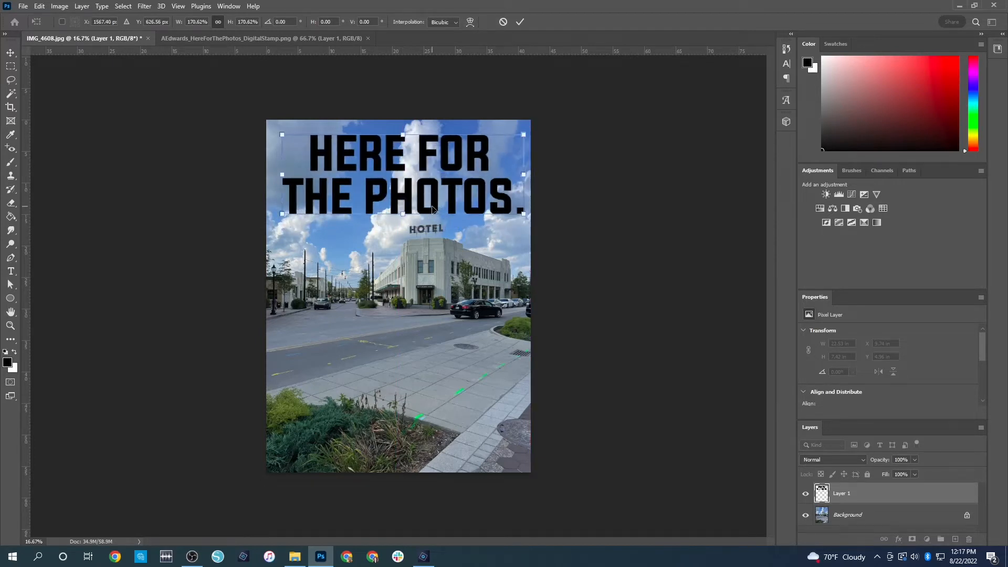
key(Return)
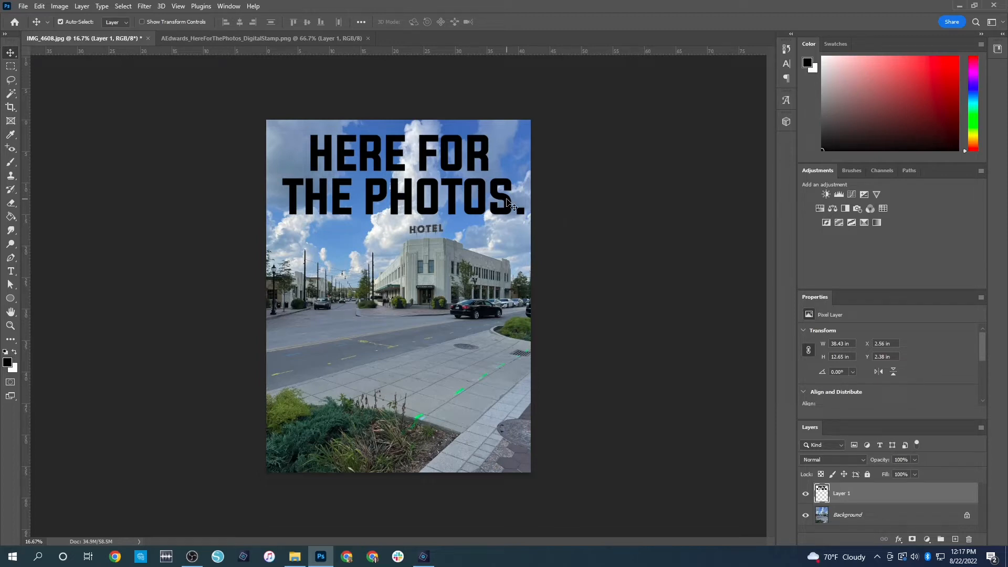
Free-transform the stamp, moving it down over the hotel and rotating it to about -23.2°
key(ctrl+t)
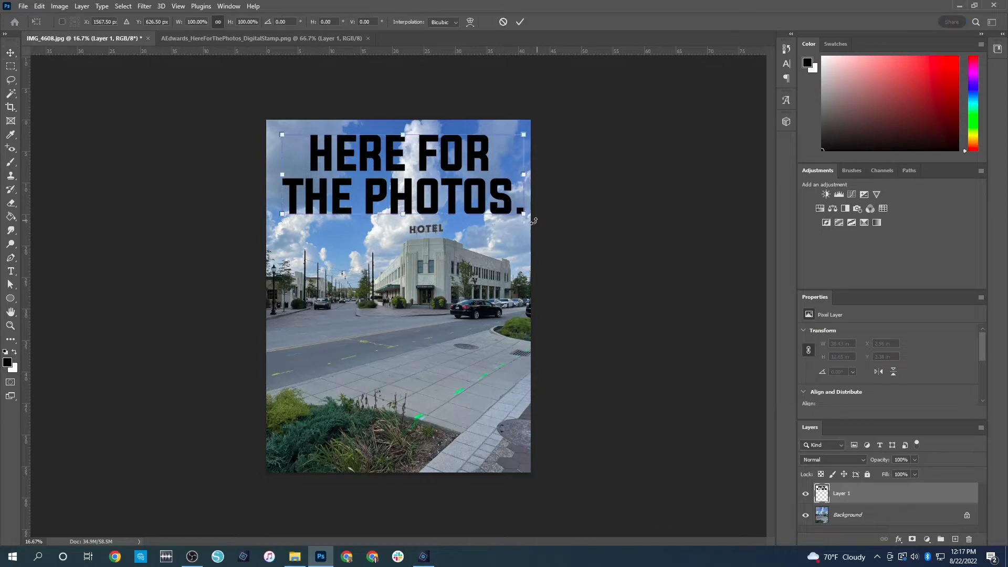
drag(541, 216, 480, 268)
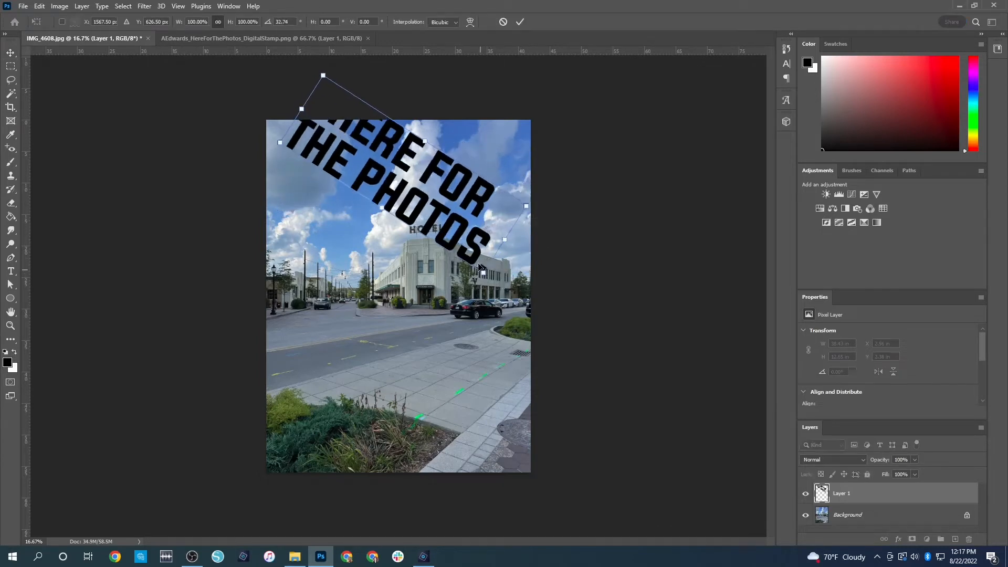
drag(460, 234, 459, 303)
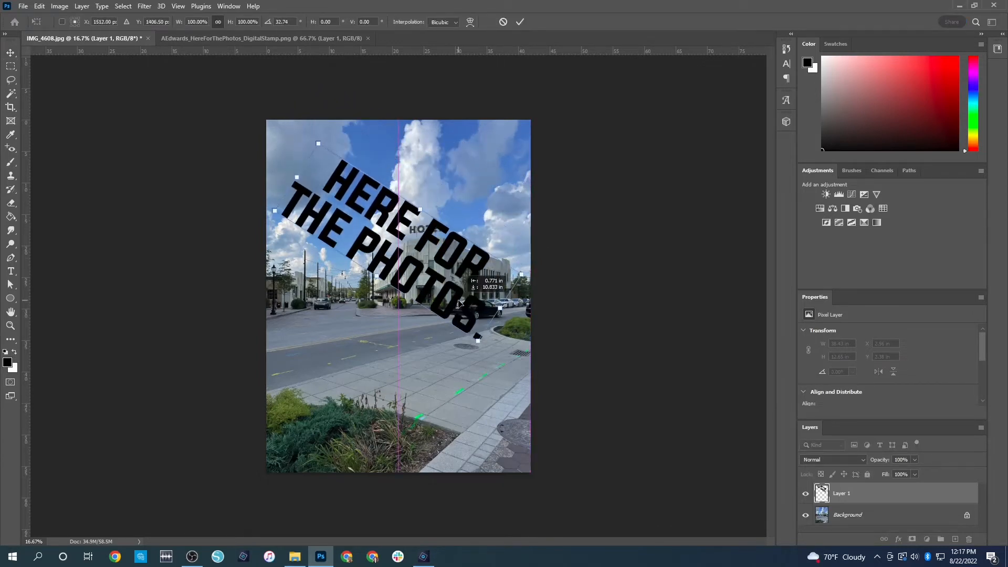
drag(484, 351, 554, 232)
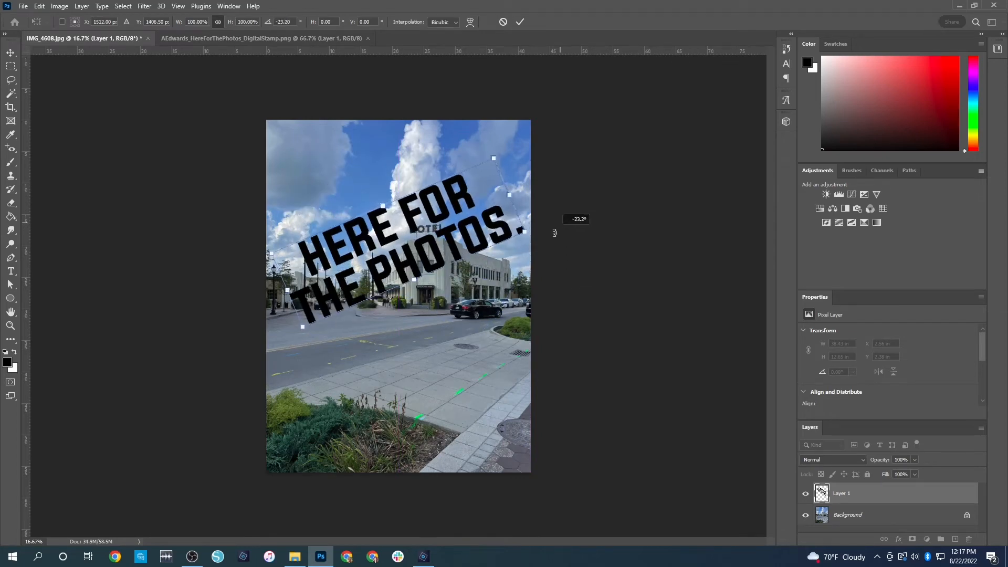
Shrink the stamp to about 54%, tilt it to about -19.1° and place it on the sidewalk at about X 19.15 in, Y 33.81 in
drag(505, 195, 475, 209)
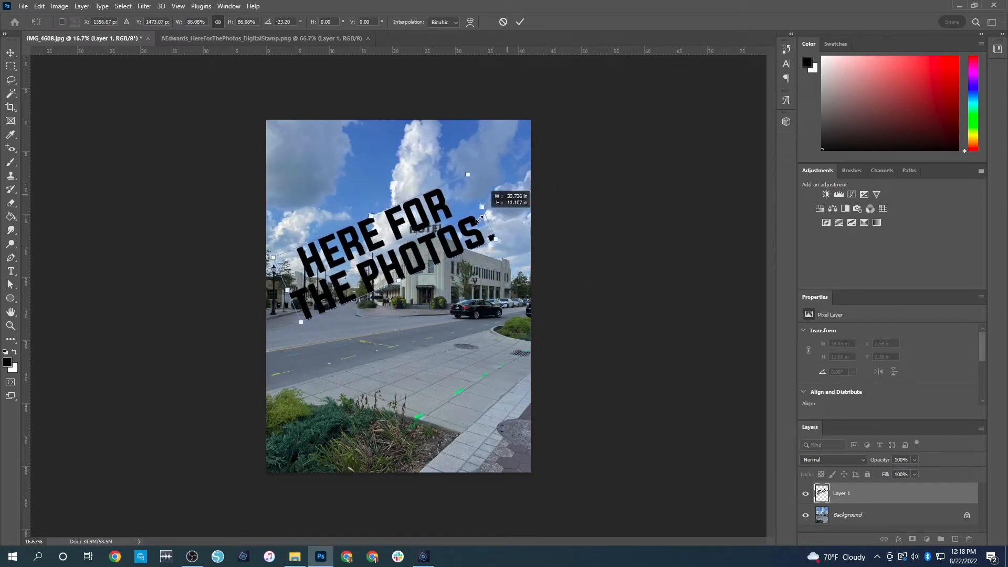
drag(374, 242, 427, 377)
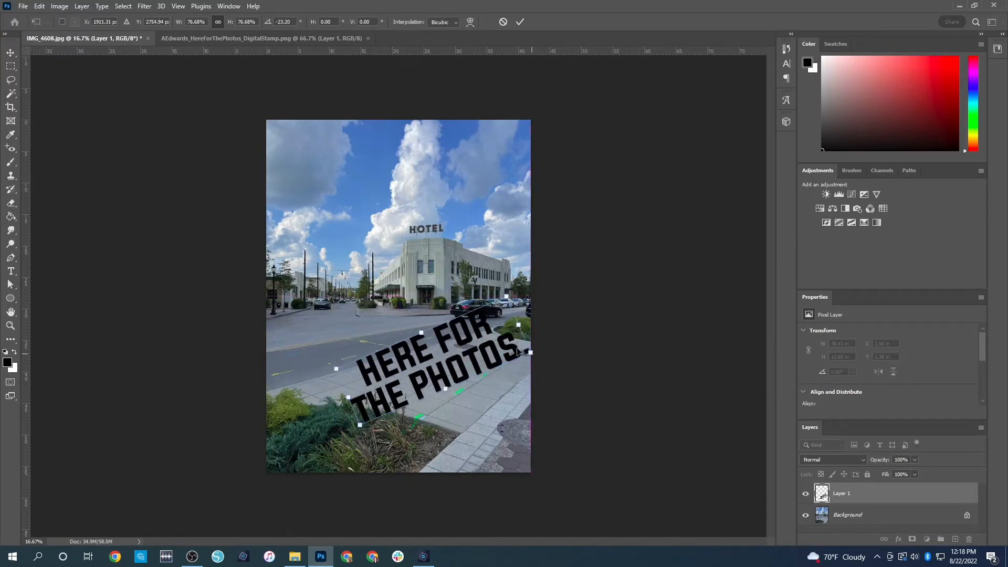
drag(519, 325, 470, 368)
drag(395, 418, 376, 389)
drag(472, 376, 479, 376)
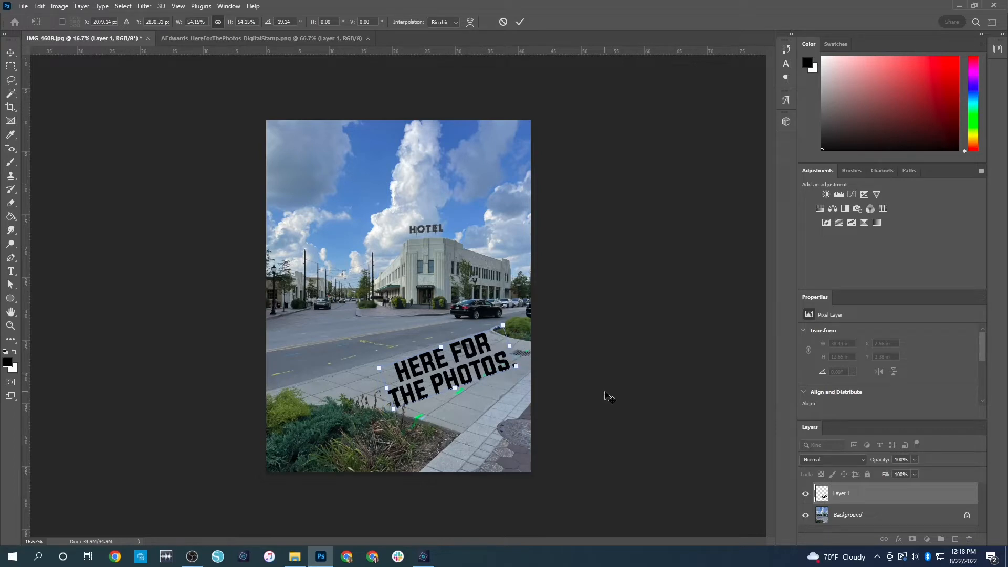
key(Return)
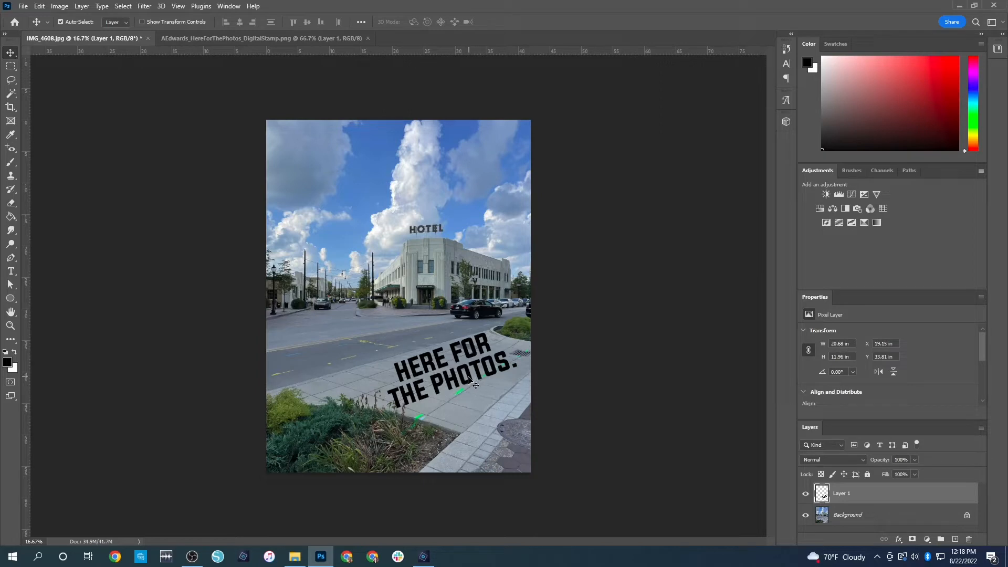
Move the tilted stamp to about X 12.65 in, Y 33.97 in, and paste three copies fitted on either side of and above it
drag(470, 378, 436, 379)
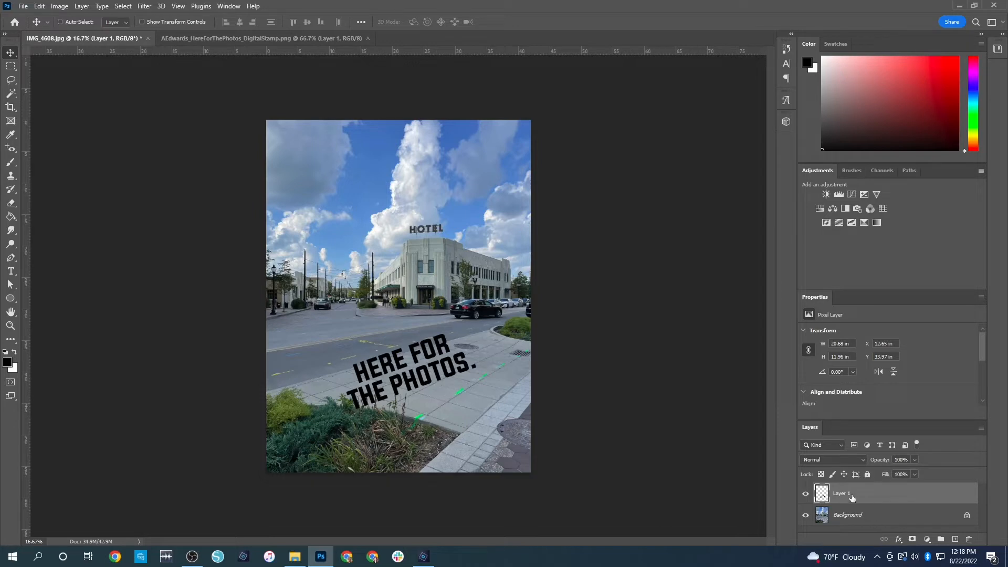
key(ctrl+v)
drag(424, 308, 525, 318)
key(ctrl+v)
drag(435, 297, 321, 384)
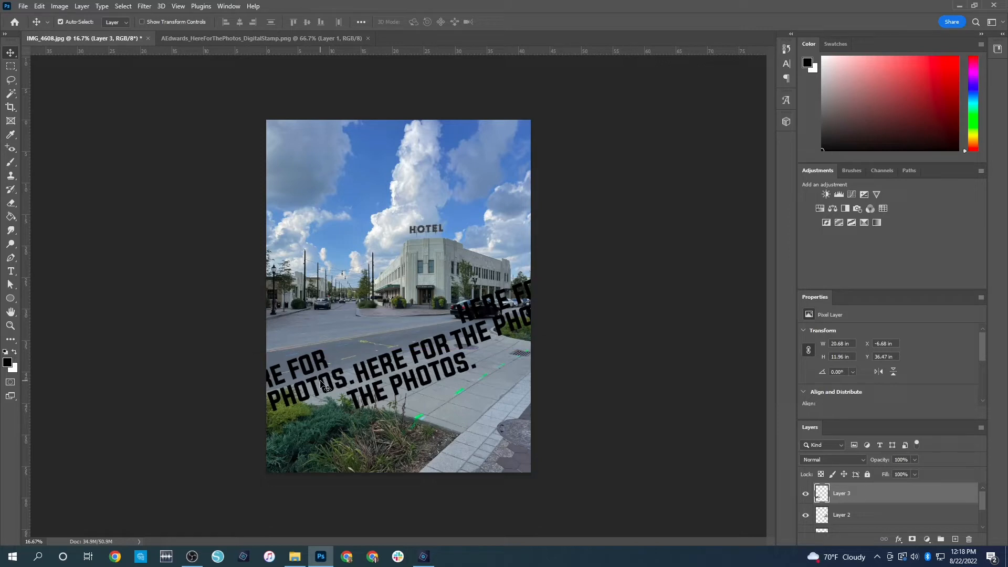
key(ctrl+v)
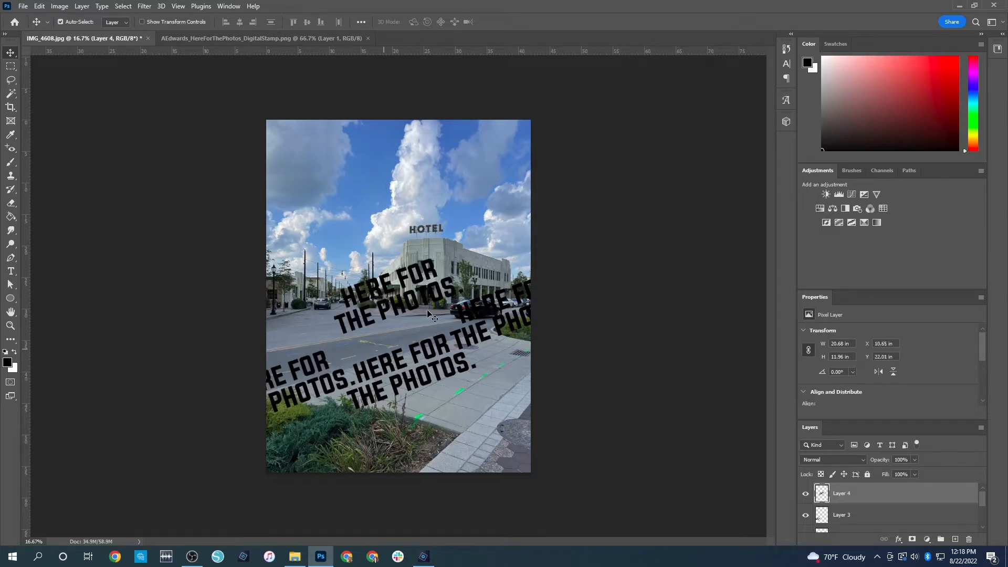
drag(424, 298, 417, 328)
Paste three more copies of the tilted stamp and fit them above the existing ones to continue the repeating text pattern
key(ctrl+v)
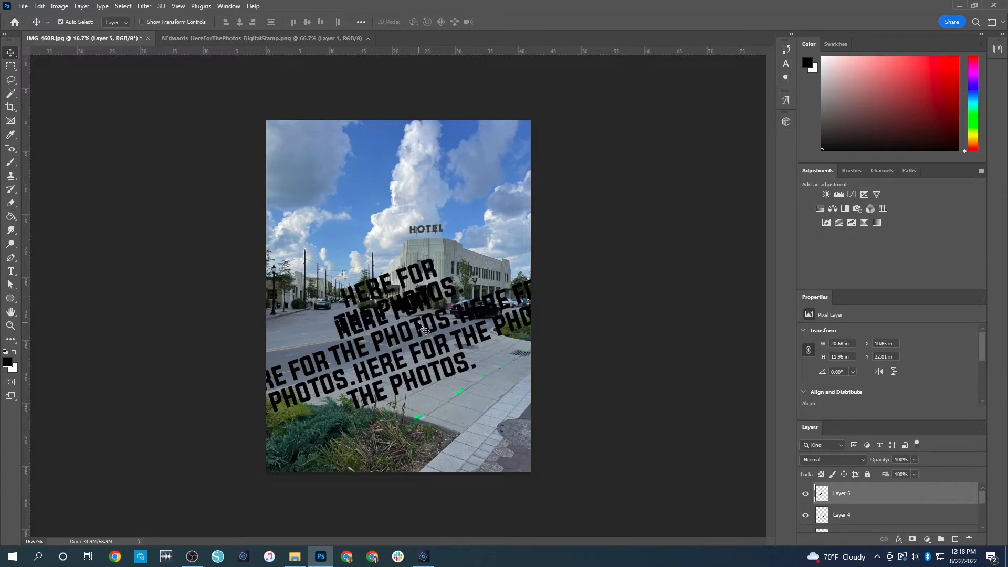
drag(425, 280, 517, 248)
key(ctrl+v)
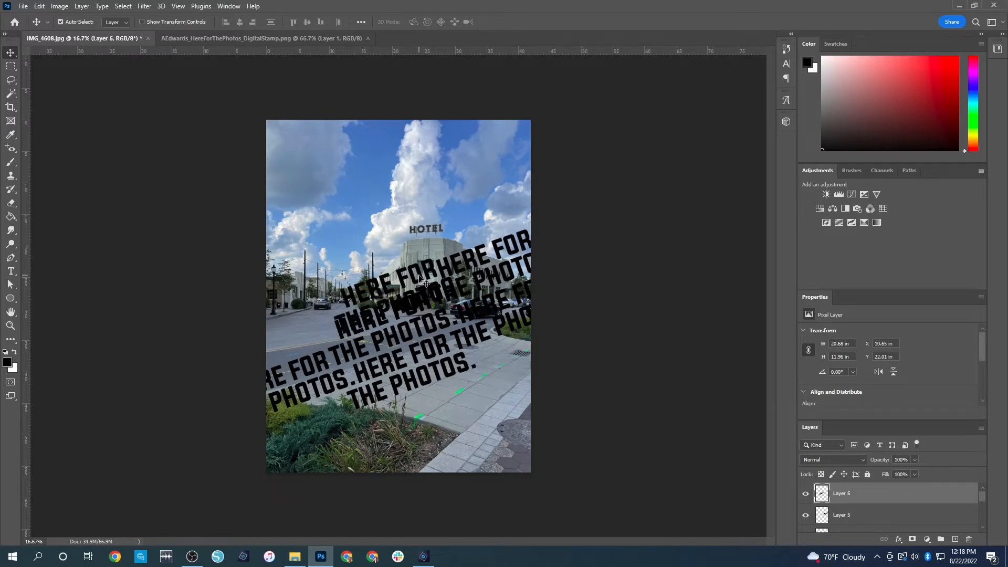
drag(424, 279, 292, 323)
key(ctrl+v)
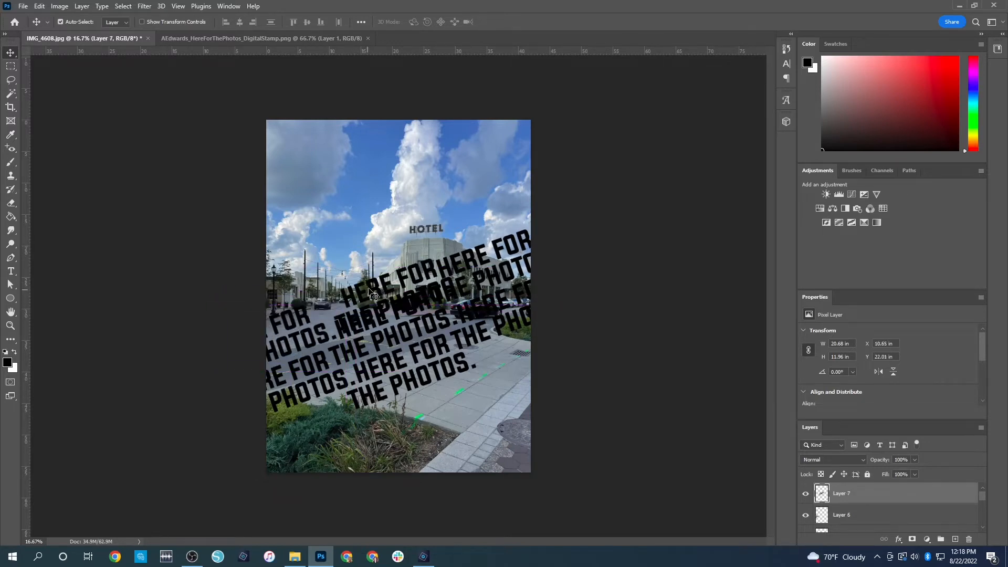
drag(387, 288, 362, 277)
click(639, 328)
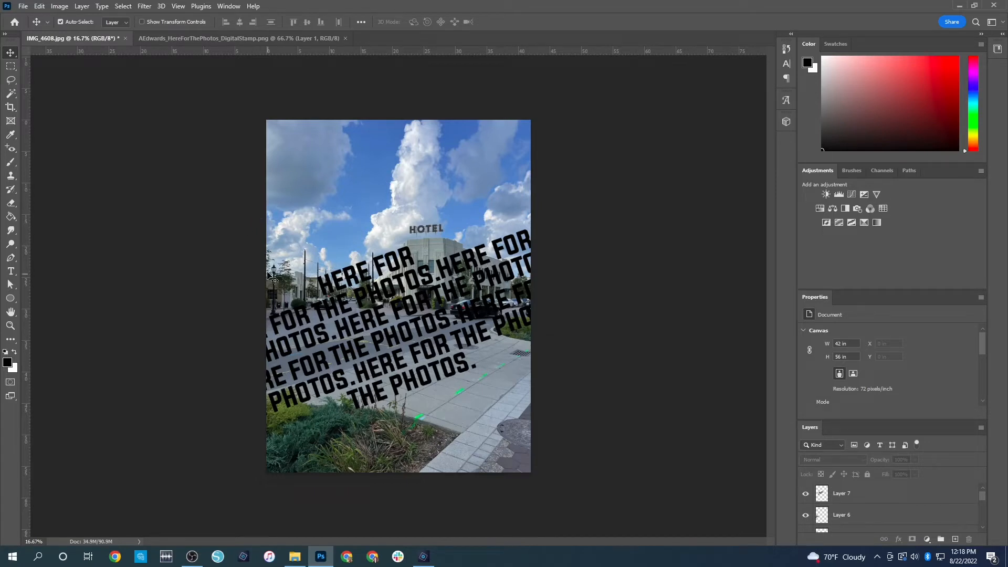
Create a new blank 8.5 × 11 in document at 300 pixels/inch
drag(185, 230, 540, 452)
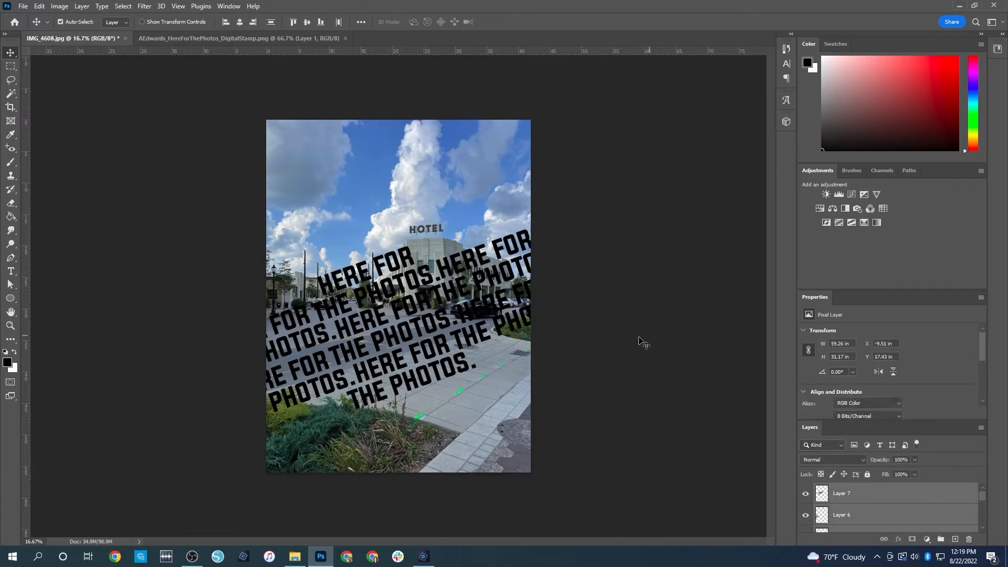
click(254, 37)
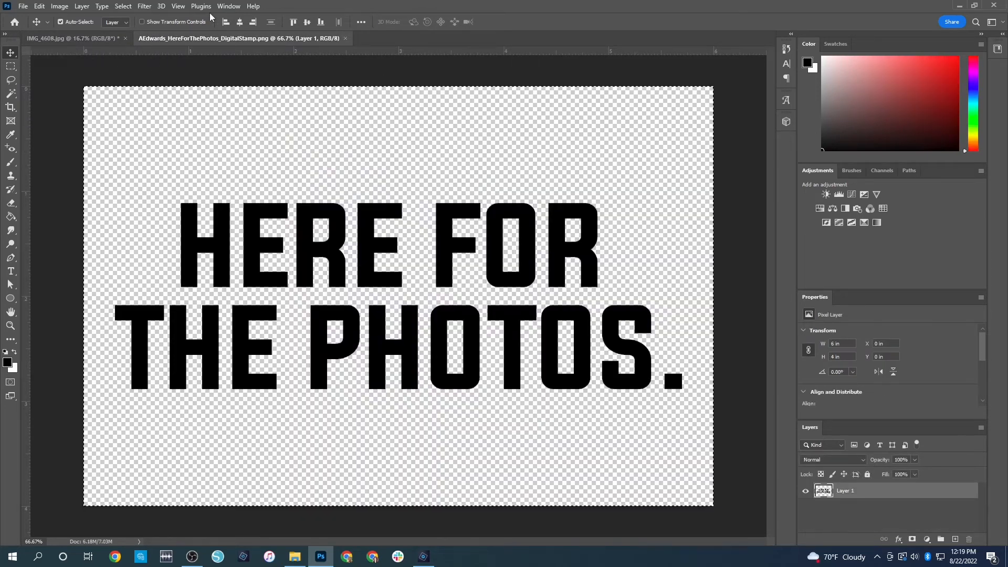
key(ctrl+n)
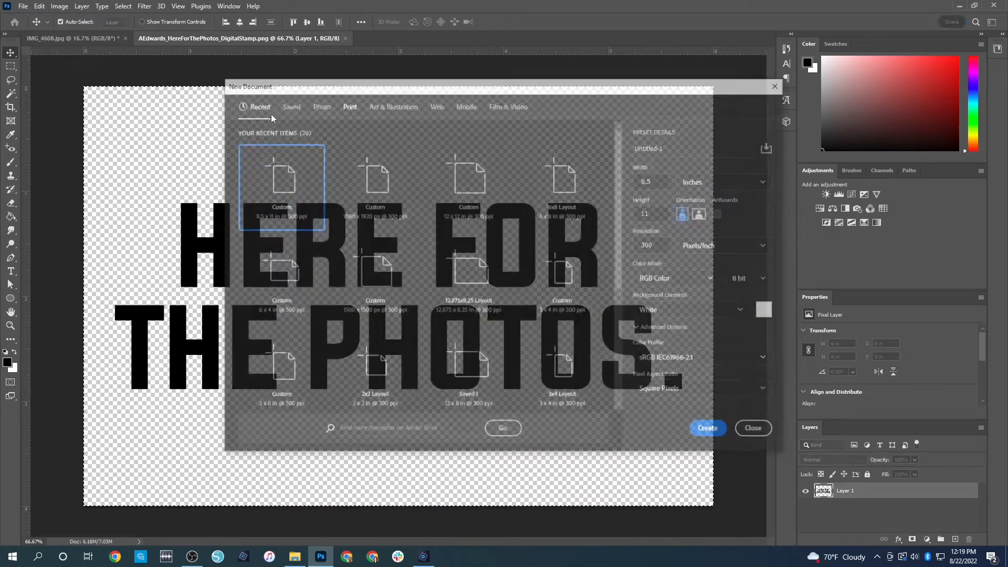
double_click(368, 188)
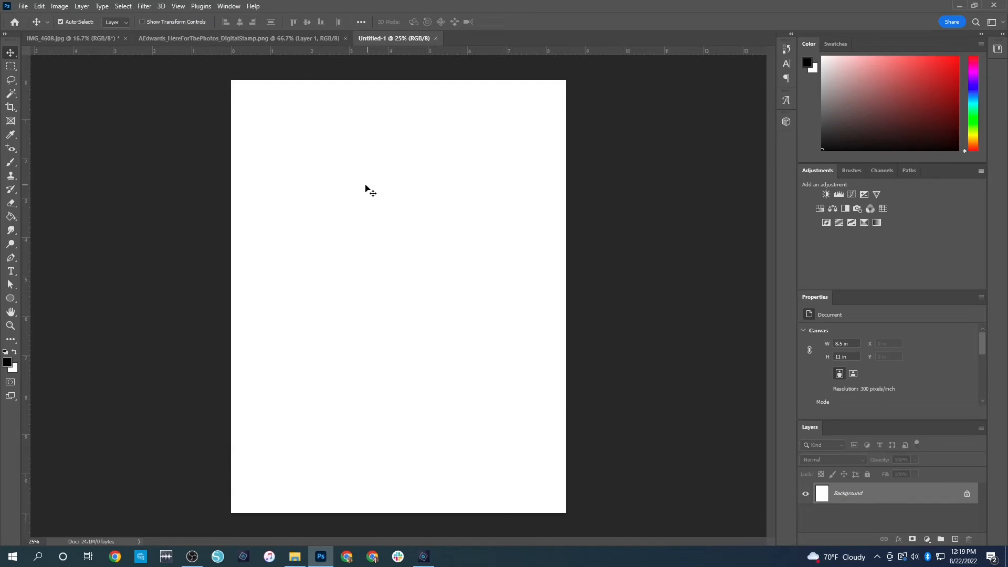
Copy the original stamp from AEdwards_HereForThePhotos_DigitalStamp.png and paste it into the Untitled-1 document
click(84, 43)
drag(171, 255, 572, 430)
click(312, 39)
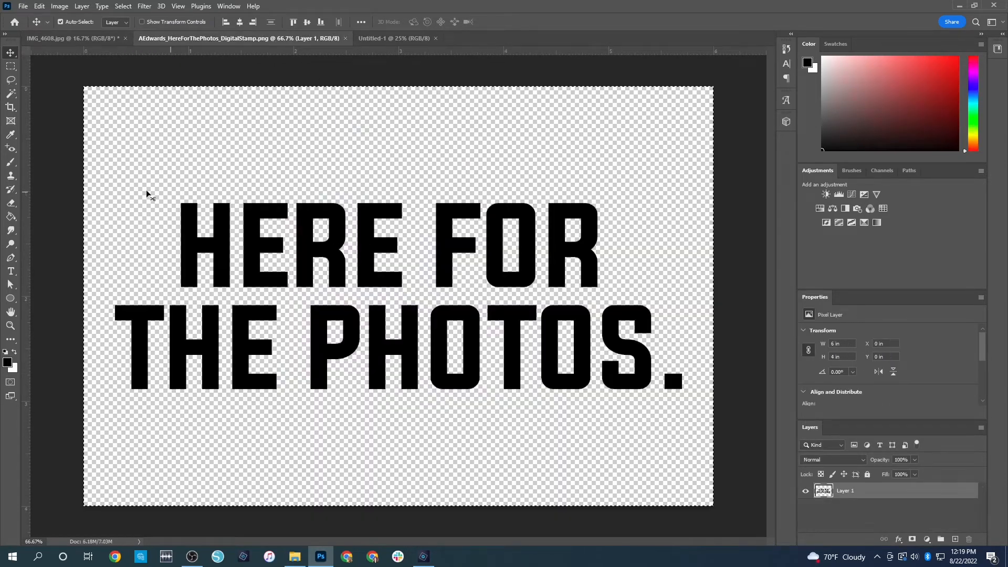
key(ctrl+c)
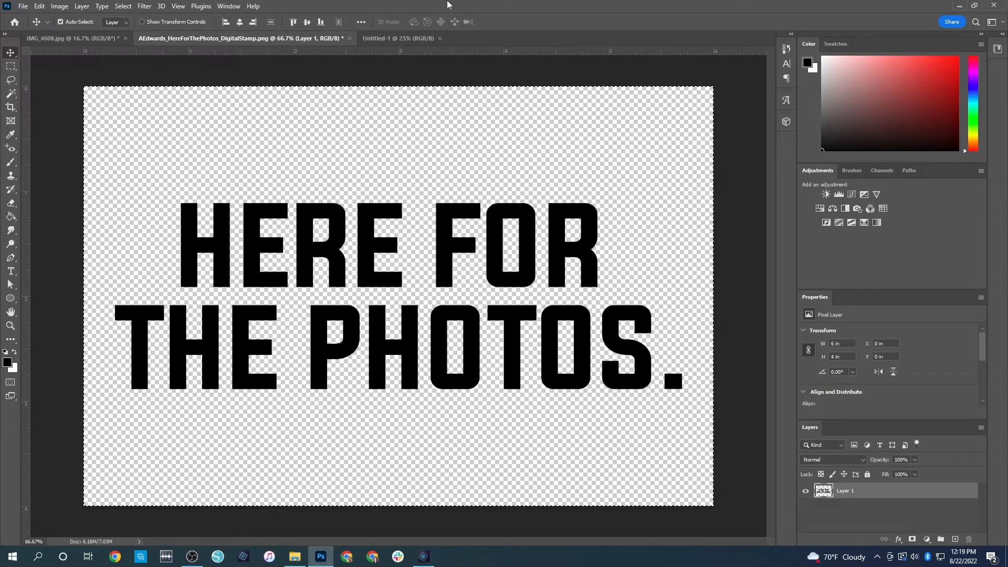
click(386, 39)
key(ctrl+v)
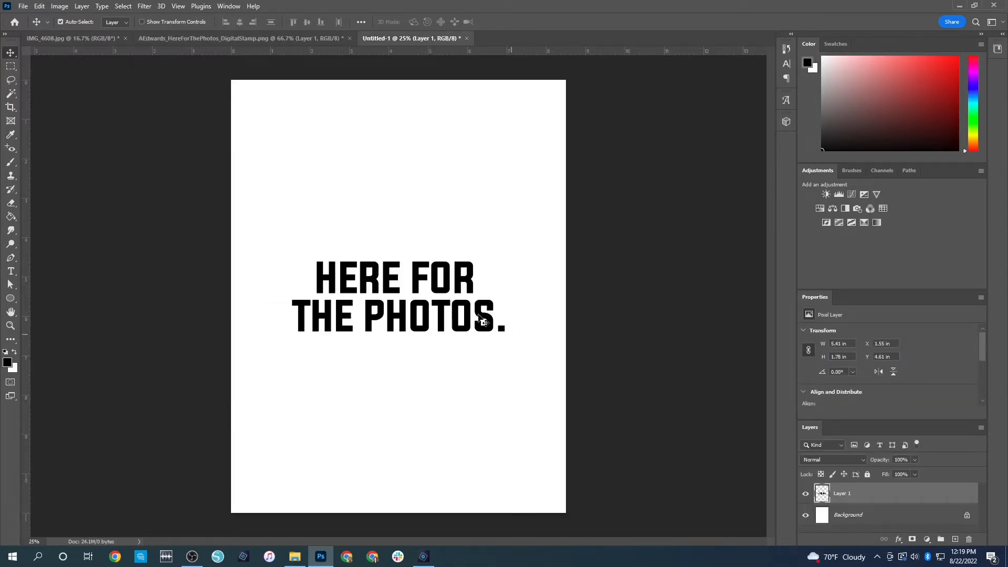
Scale the pasted stamp in Untitled-1 to about 5.21 × 1.73 in, and delete it
key(ctrl+t)
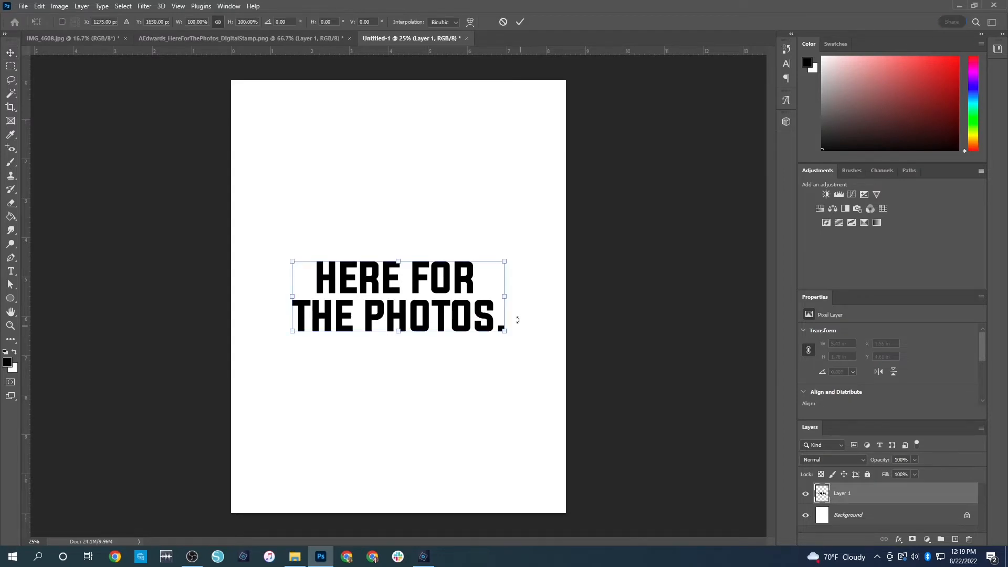
mouse_move(502, 331)
mouse_down()
mouse_move(427, 288)
mouse_move(373, 299)
mouse_move(536, 359)
mouse_move(502, 347)
mouse_move(522, 266)
mouse_move(490, 353)
mouse_move(506, 343)
mouse_up()
key(Return)
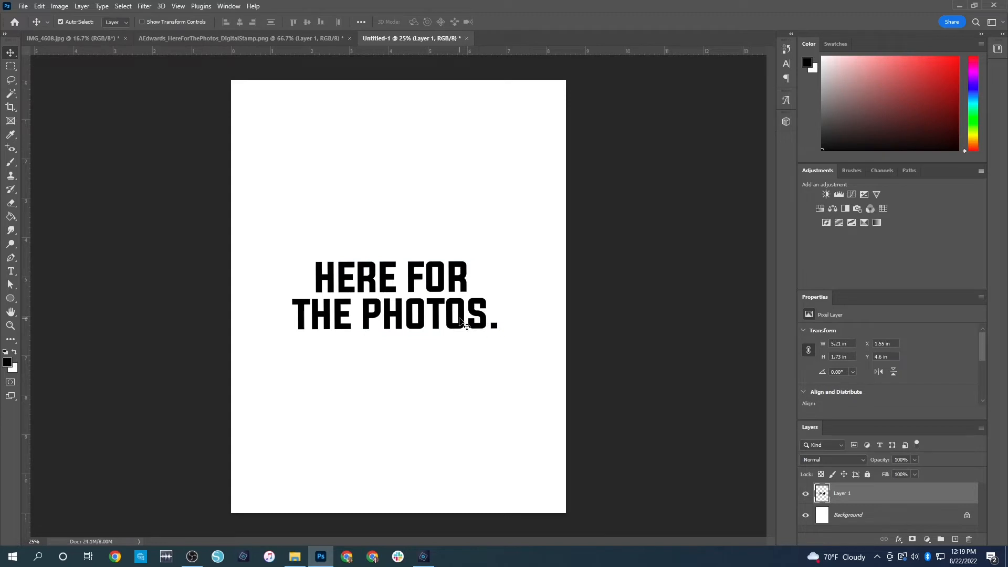
key(Delete)
Select all the tilted stamp layers in IMG_4608.jpg and copy them into the Untitled-1 document
click(71, 39)
drag(211, 252, 618, 423)
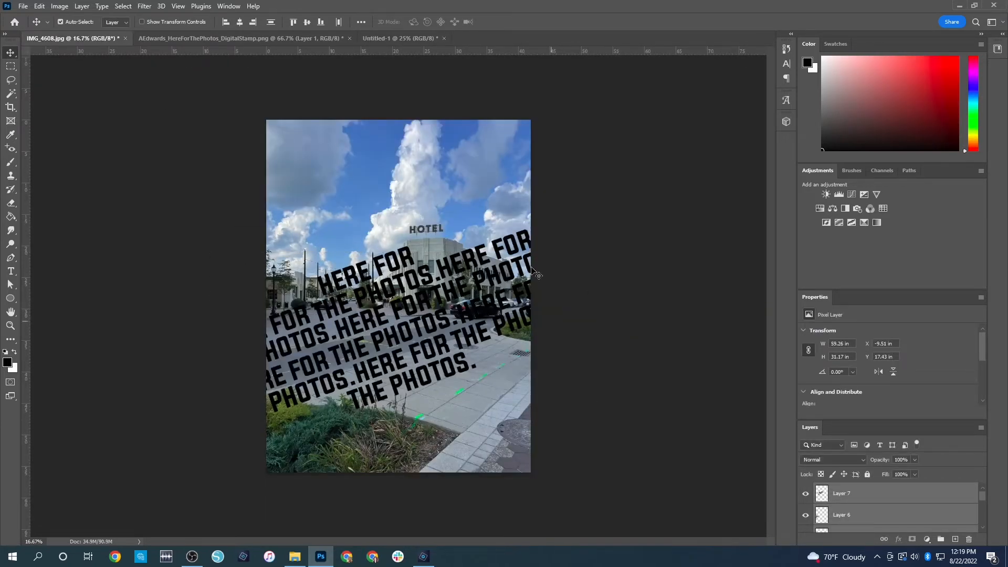
drag(194, 219, 612, 457)
drag(494, 330, 514, 271)
click(420, 282)
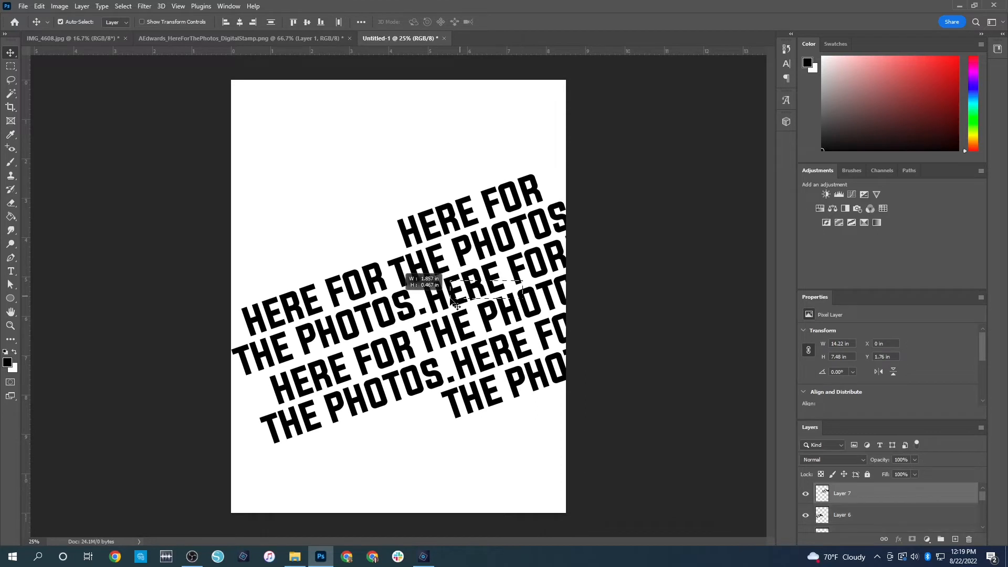
Select all the copied stamps in Untitled-1 and move them together to about X -2.36 in, Y 2.81 in
drag(151, 161, 714, 411)
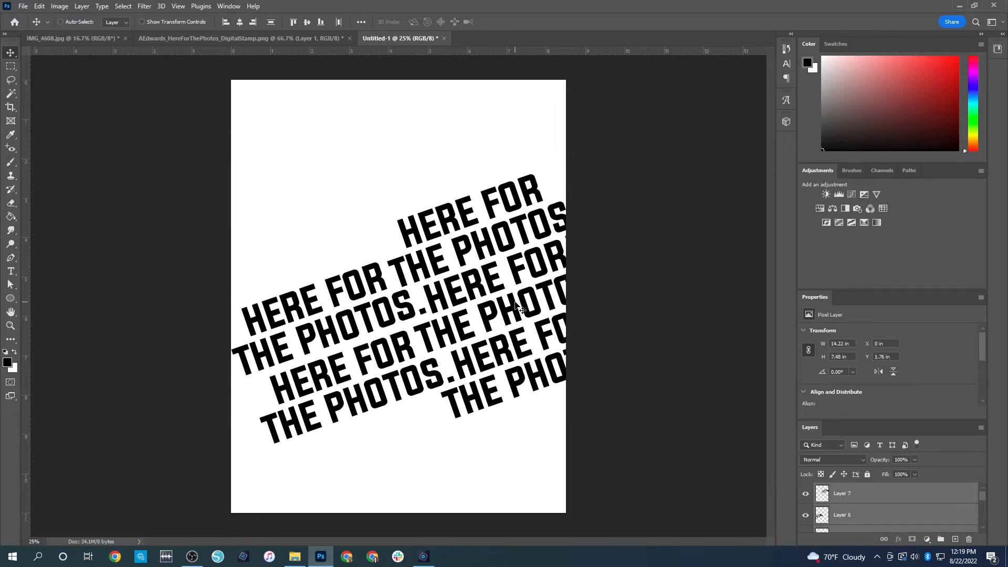
key(ctrl+t)
drag(520, 307, 424, 344)
key(Return)
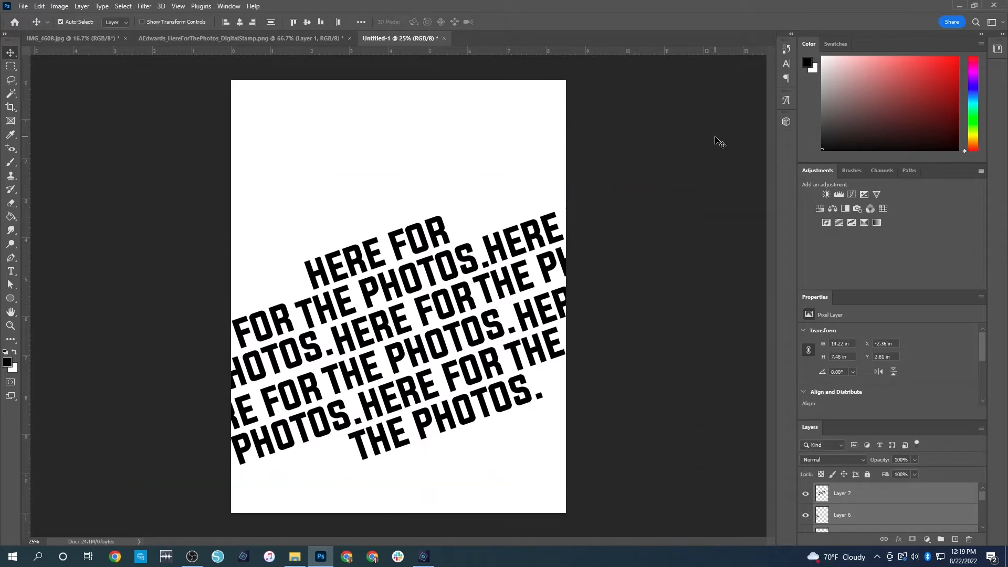
Select all the stamps in Untitled-1 and move them together down to about X -2.7 in, Y 5.46 in
drag(198, 229, 707, 443)
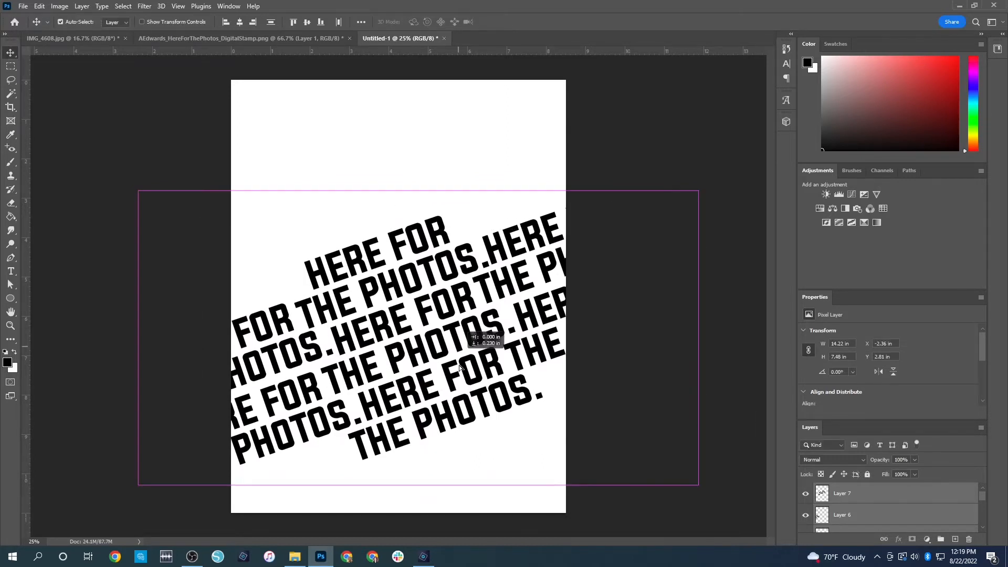
drag(410, 323, 398, 428)
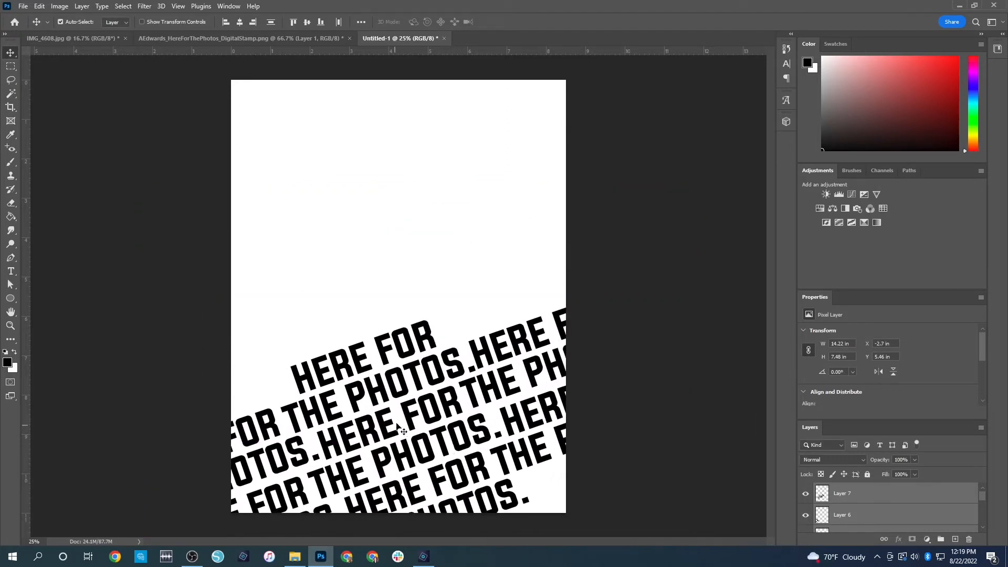
click(706, 443)
click(418, 342)
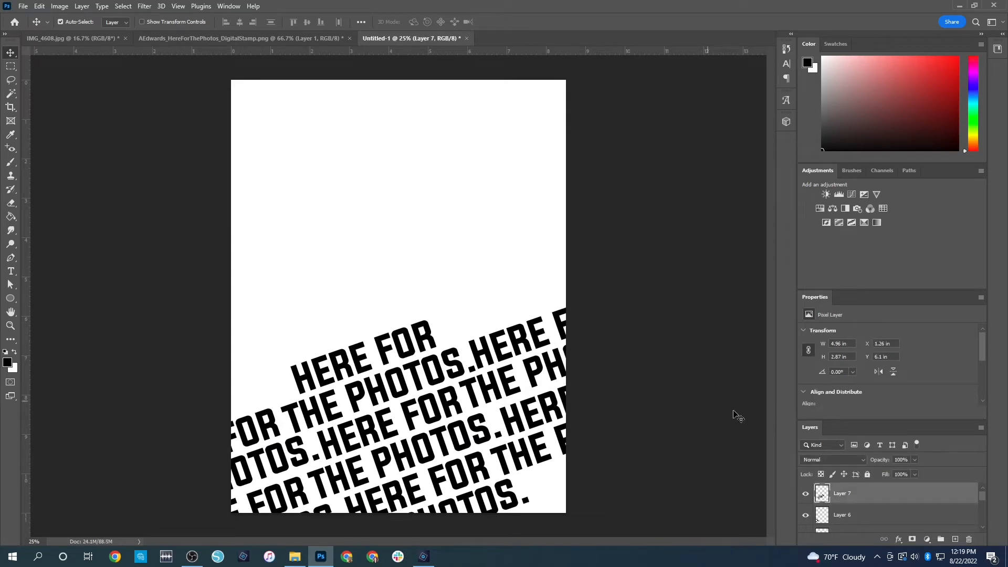
Reselect all the stamps in Untitled-1, lower them as a block to about X -2.79 in, Y 6.94 in, and deselect them
drag(158, 326, 619, 530)
click(449, 368)
drag(178, 310, 652, 518)
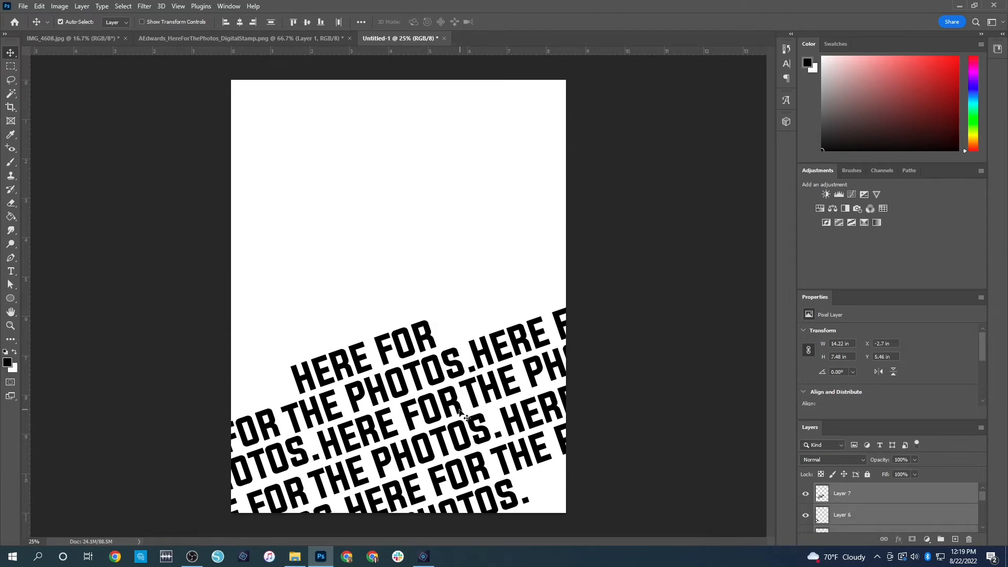
drag(460, 415, 461, 472)
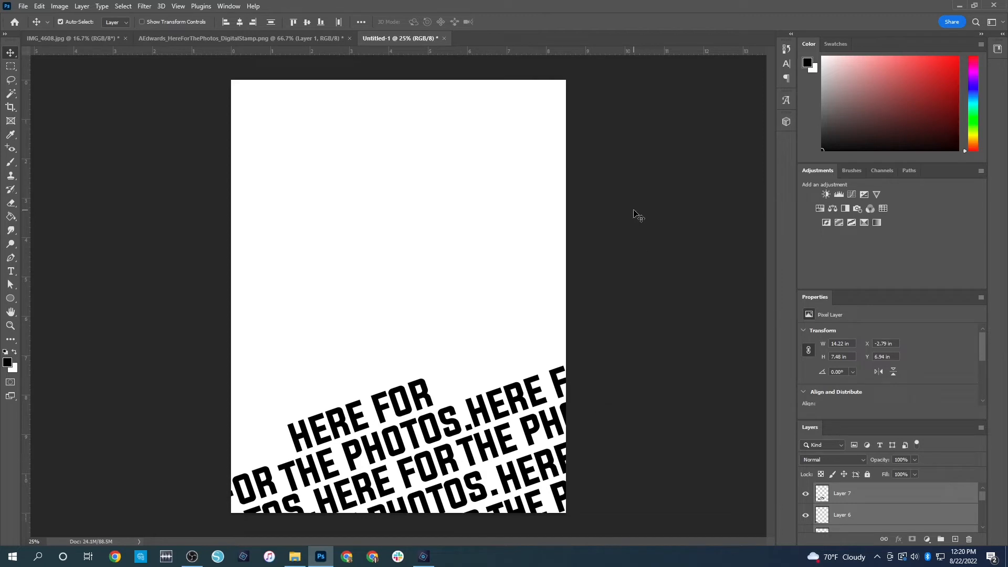
click(634, 213)
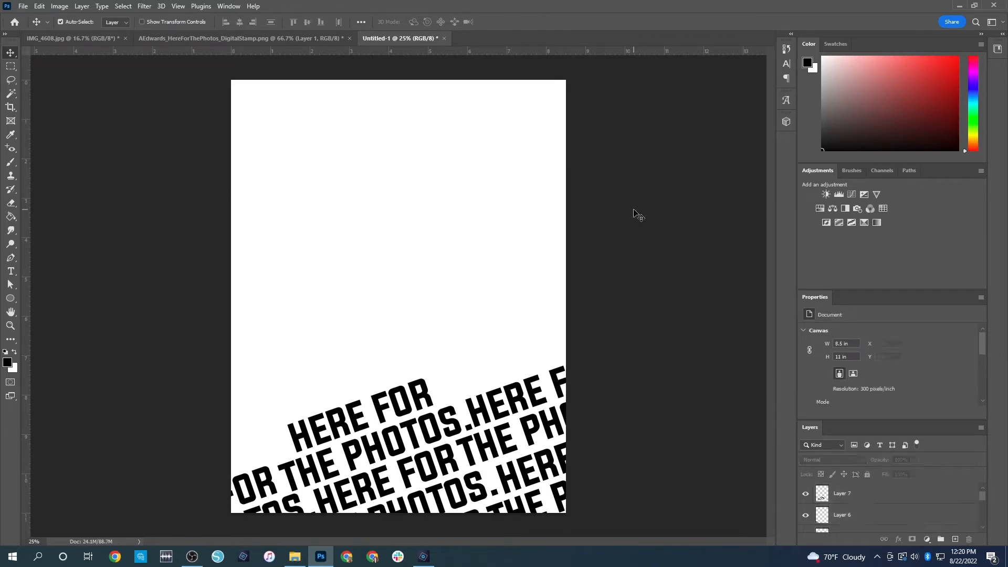
Close AEdwards_HereForThePhotos_DigitalStamp.png, Untitled-1 and IMG_4608.jpg without saving their changes
click(225, 36)
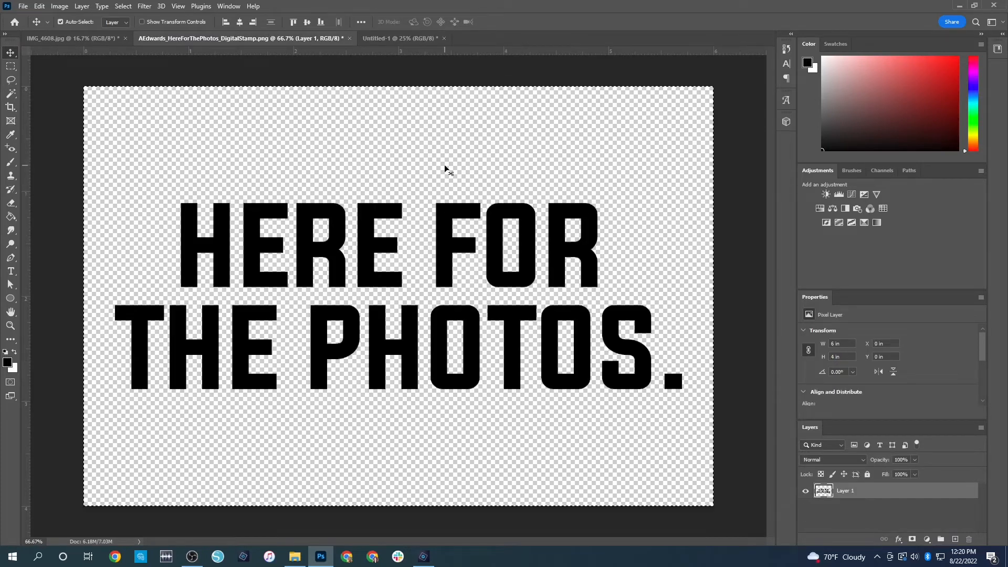
click(349, 39)
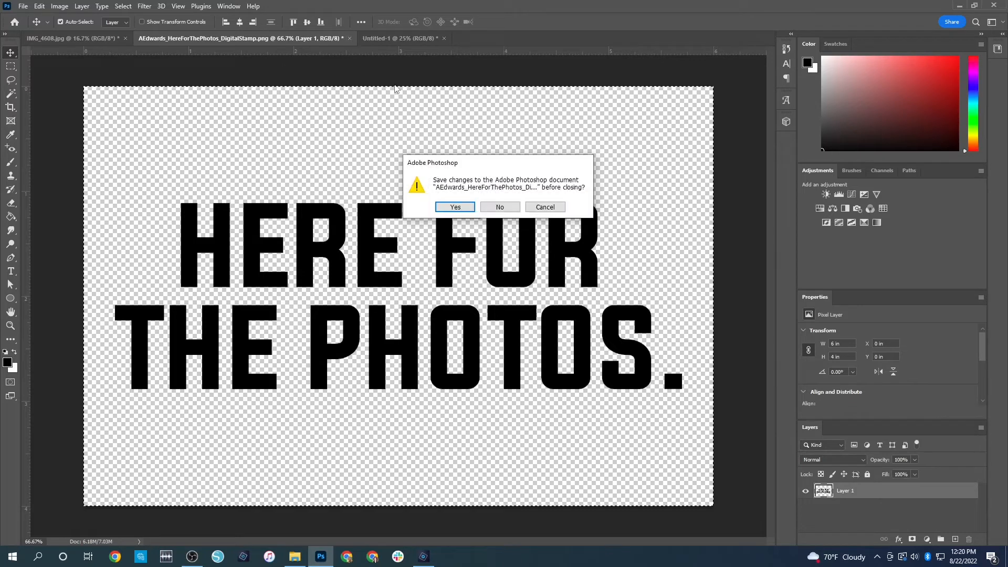
click(503, 209)
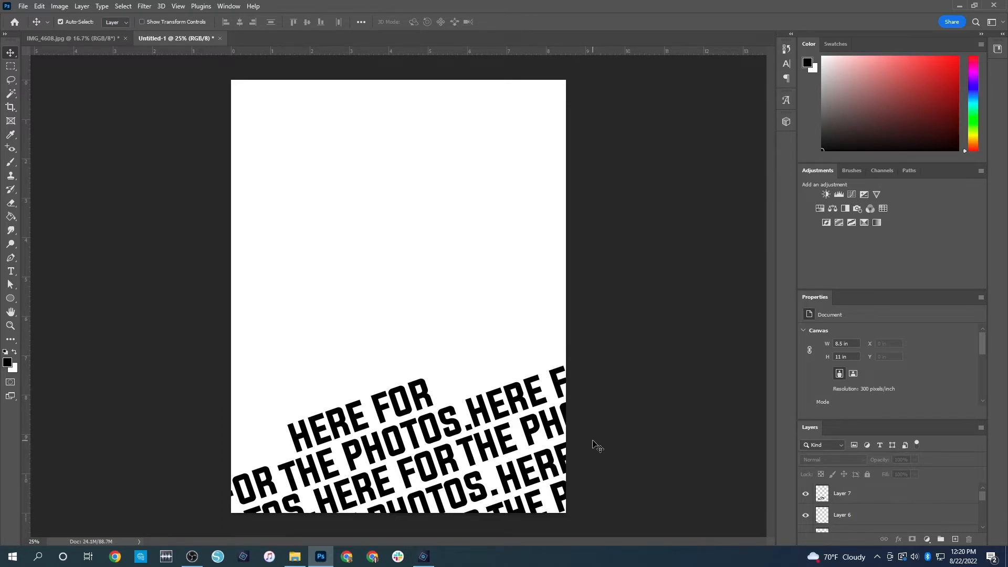
click(845, 499)
click(857, 516)
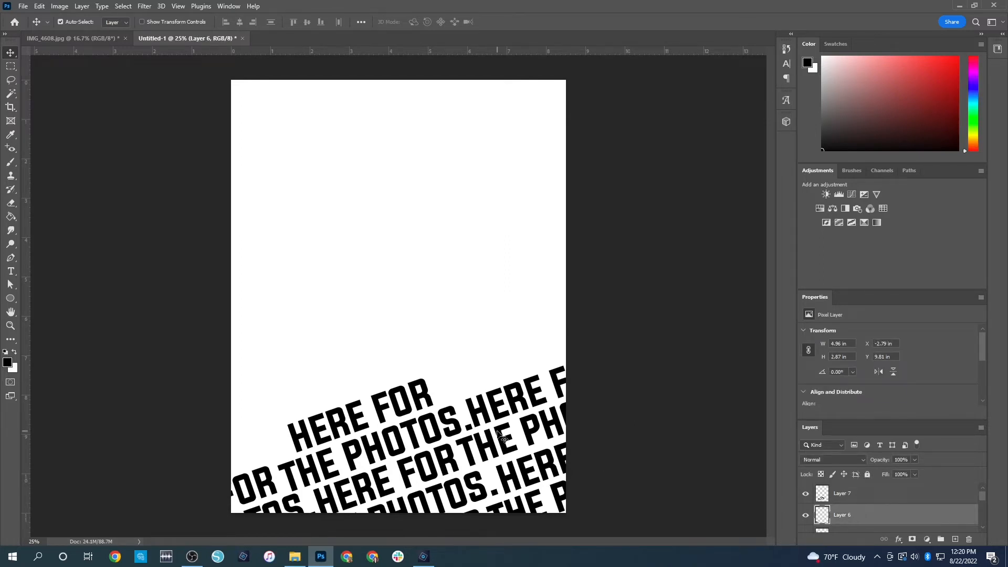
click(243, 39)
click(496, 207)
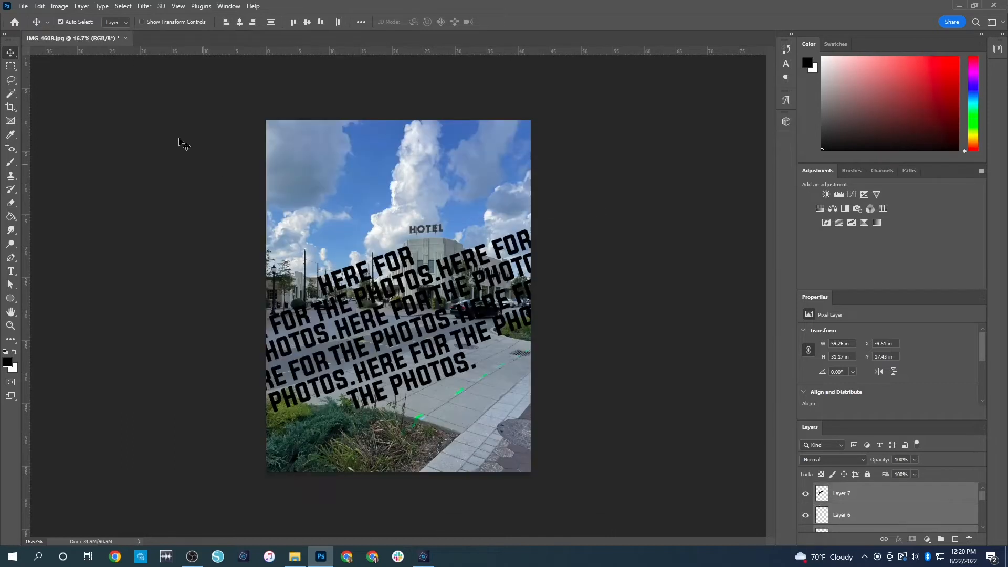
click(125, 38)
click(497, 206)
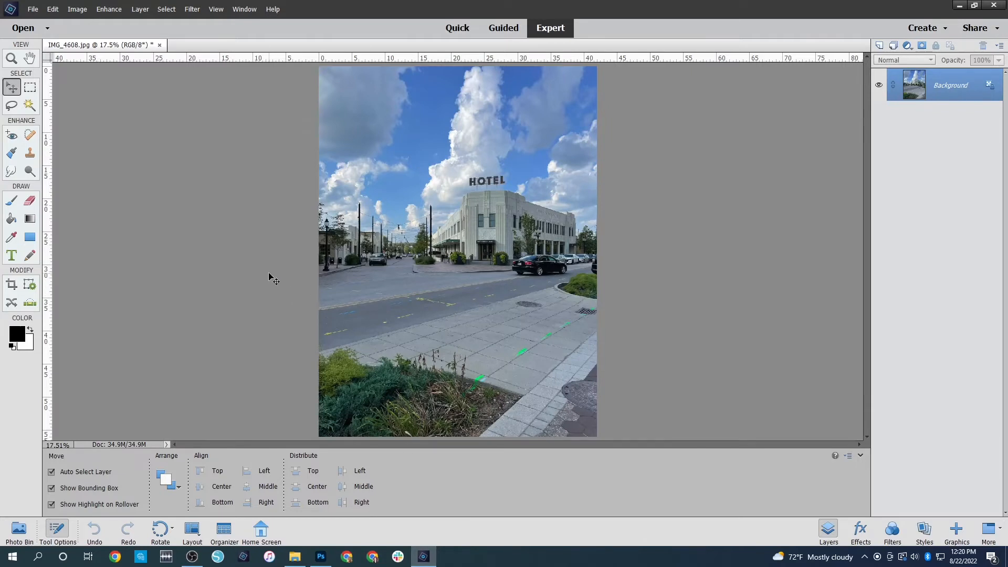
In Photoshop Elements, open AEdwards_HereForThePhotos_DigitalStamp.png from the PNG Format folder of the AEdwards_AE+LW_ScrapbookerDigitalStampSet in Digital Stamps
click(30, 30)
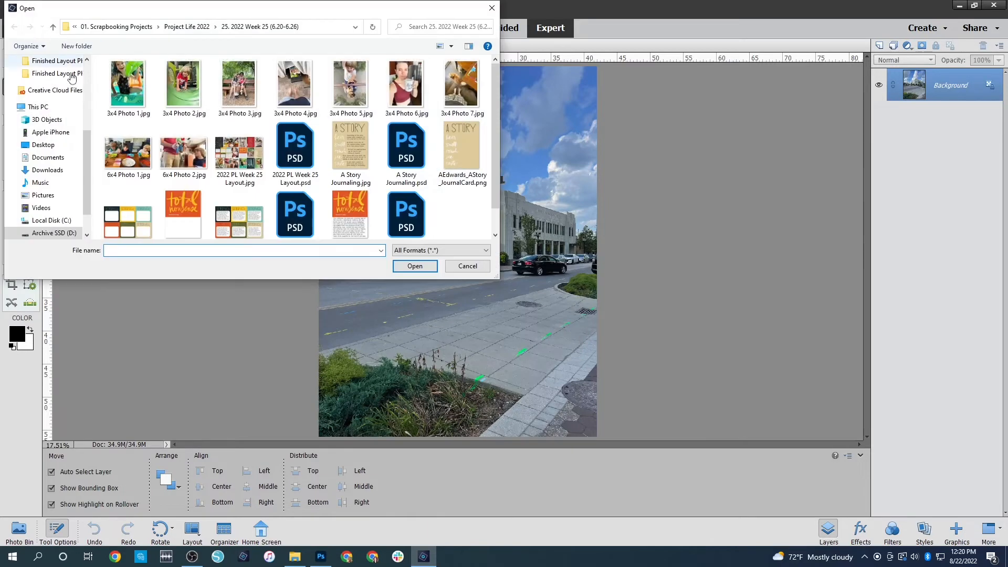
scroll(61, 92, up, 2)
click(46, 73)
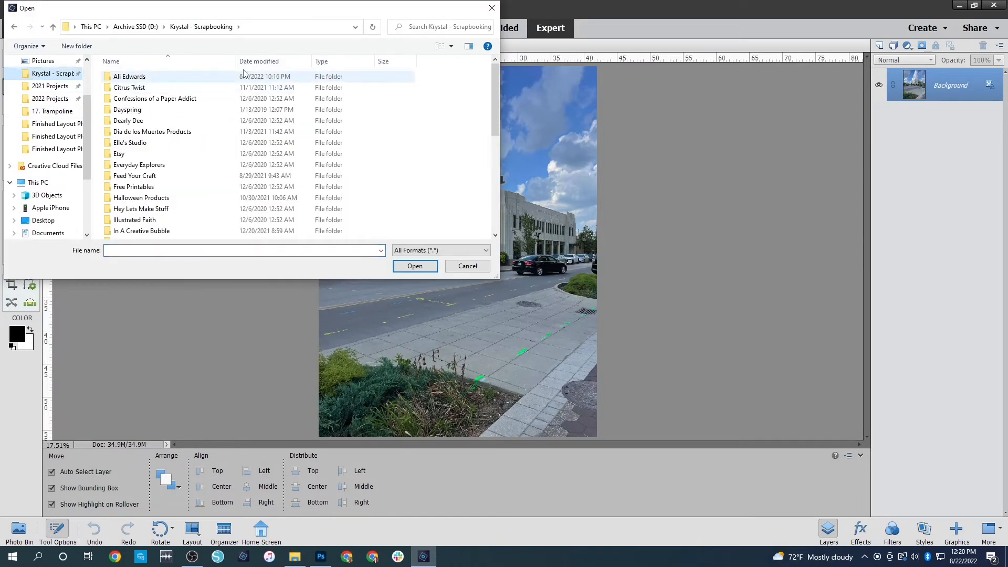
double_click(131, 77)
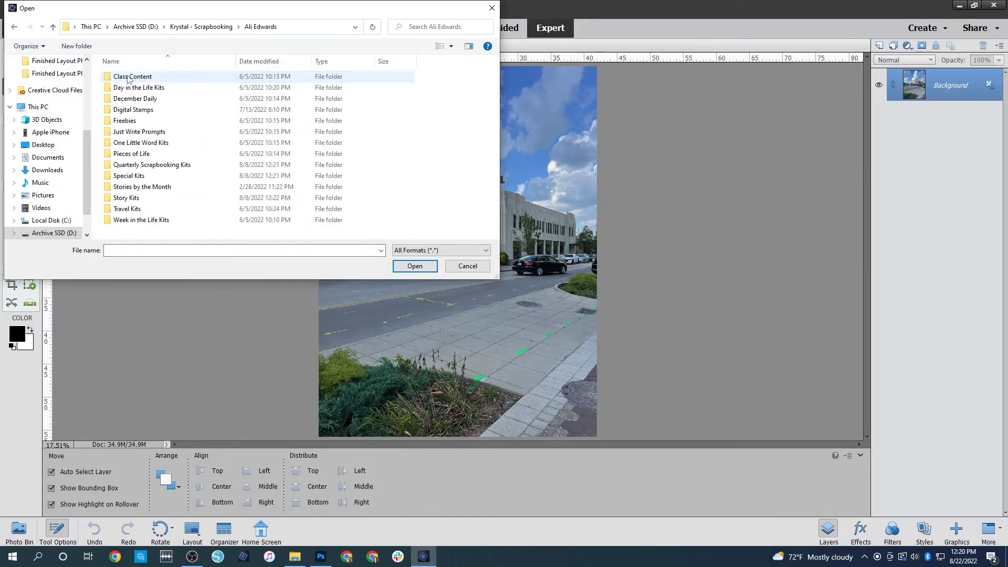
click(148, 112)
double_click(148, 112)
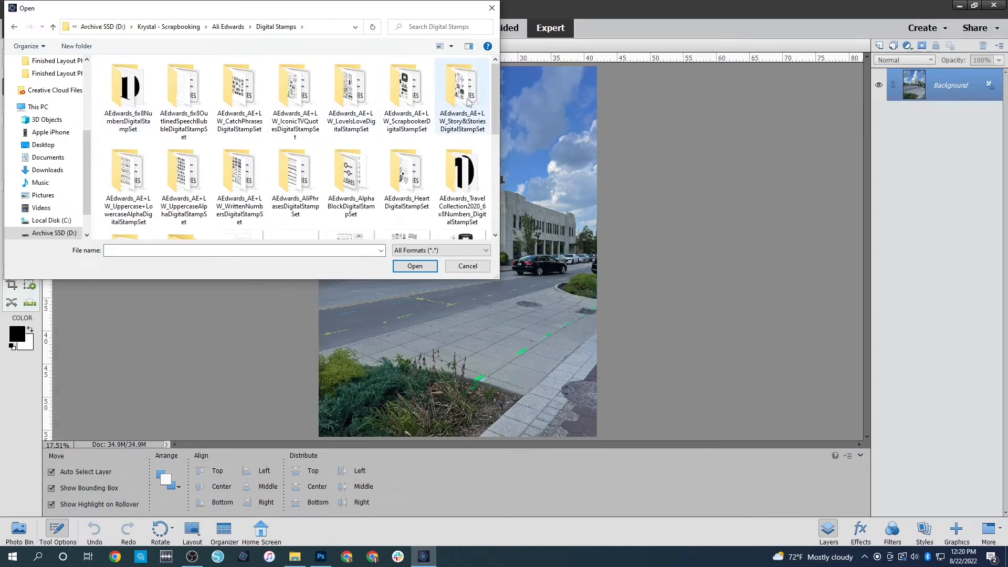
double_click(405, 89)
click(140, 77)
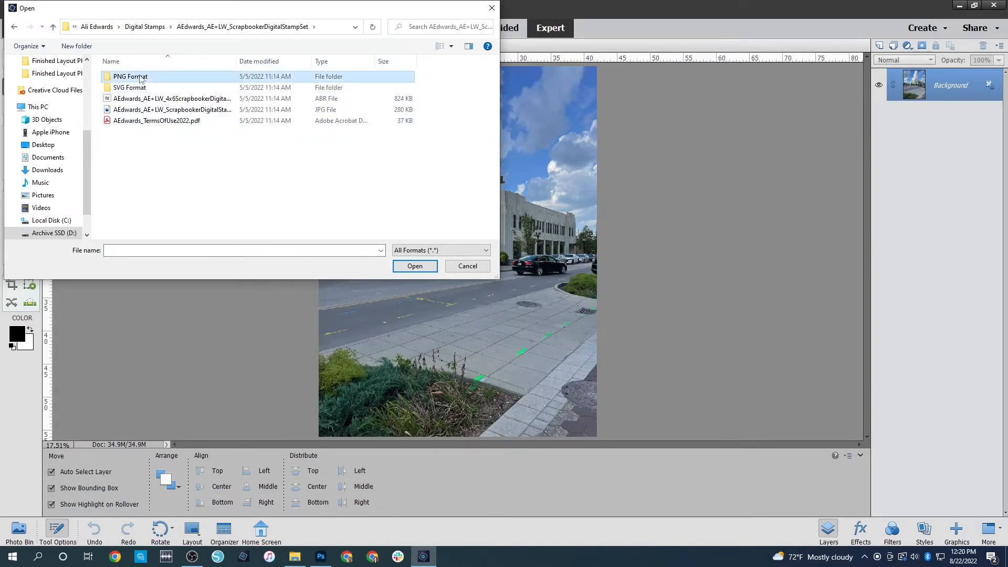
double_click(140, 77)
double_click(412, 99)
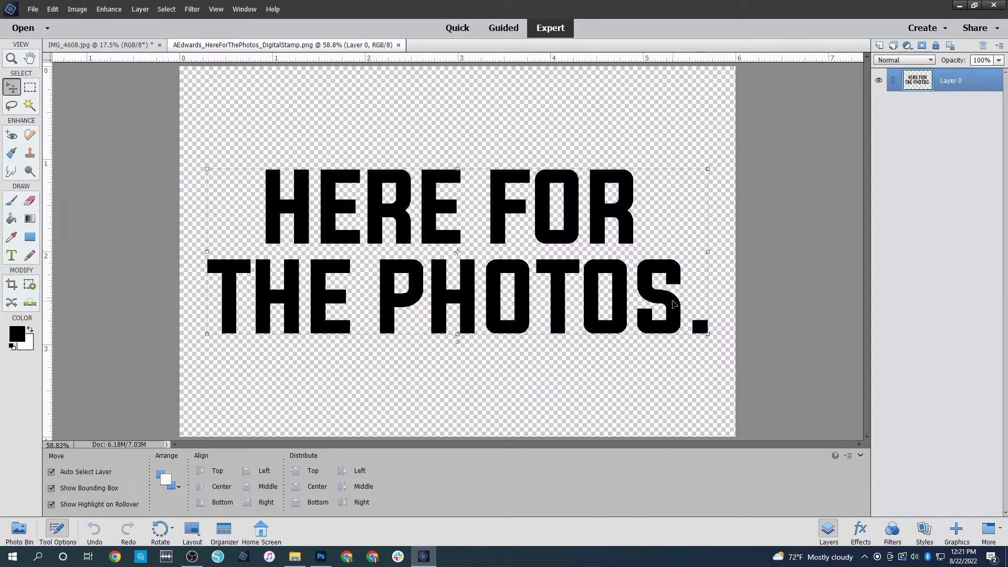
Copy the entire "HERE FOR THE PHOTOS." stamp image and paste it into IMG_4608.jpg
key(ctrl+a)
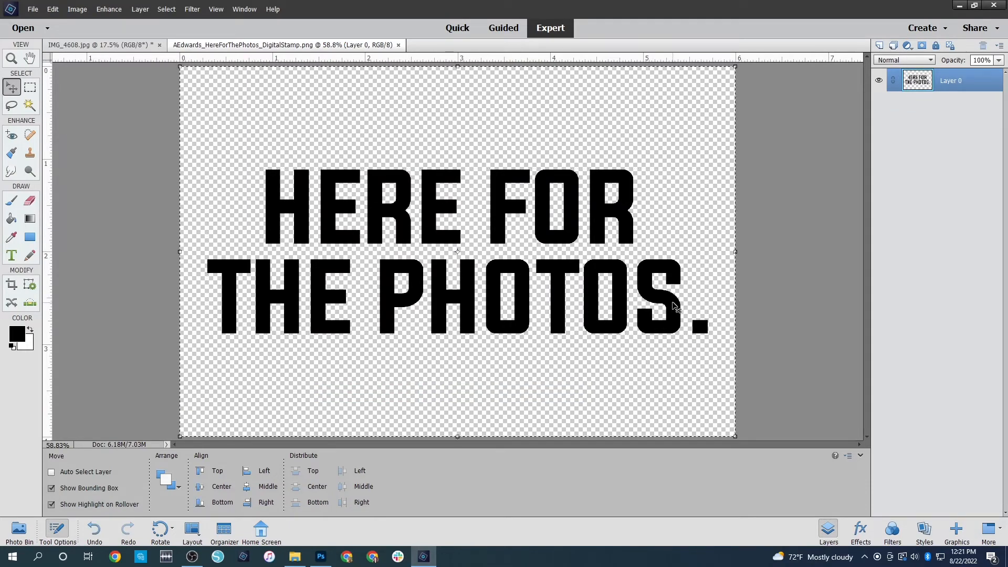
key(ctrl+c)
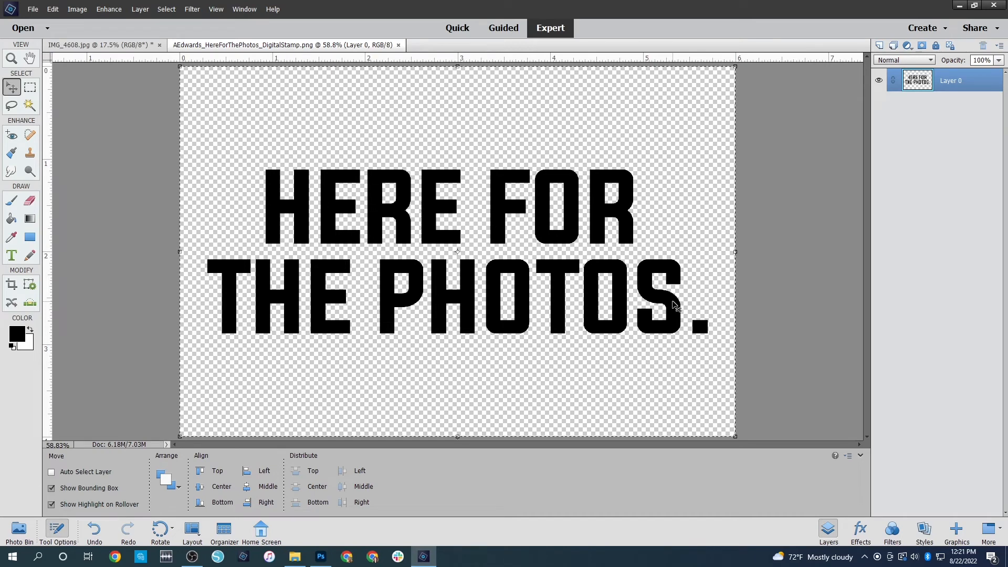
click(93, 45)
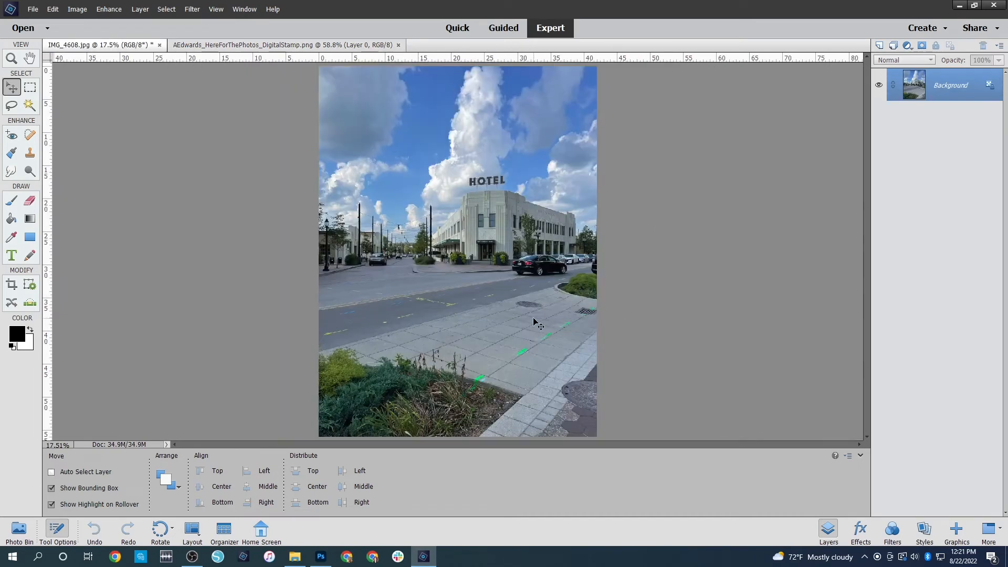
key(ctrl+v)
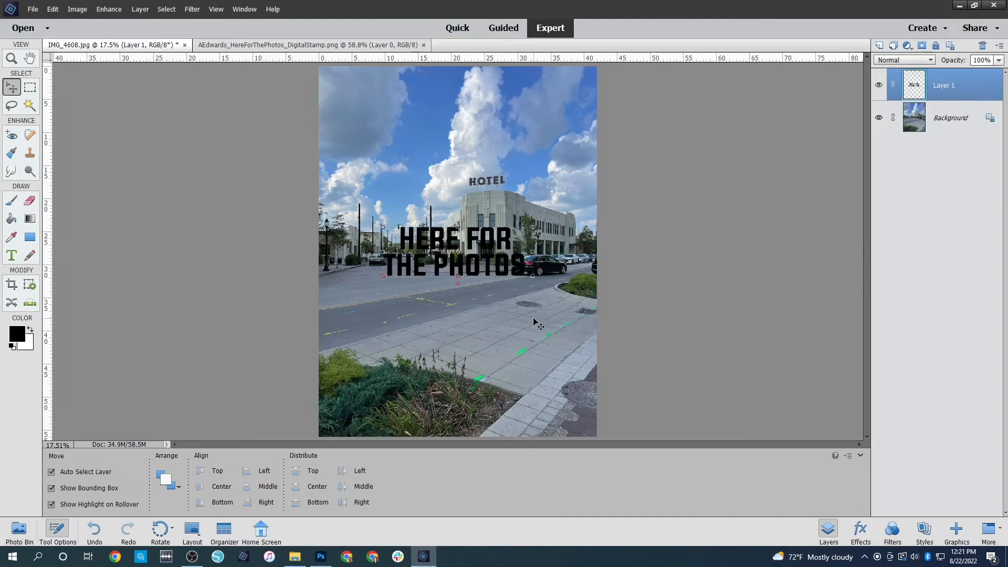
Move the pasted stamp up into the sky above the HOTEL sign
click(489, 273)
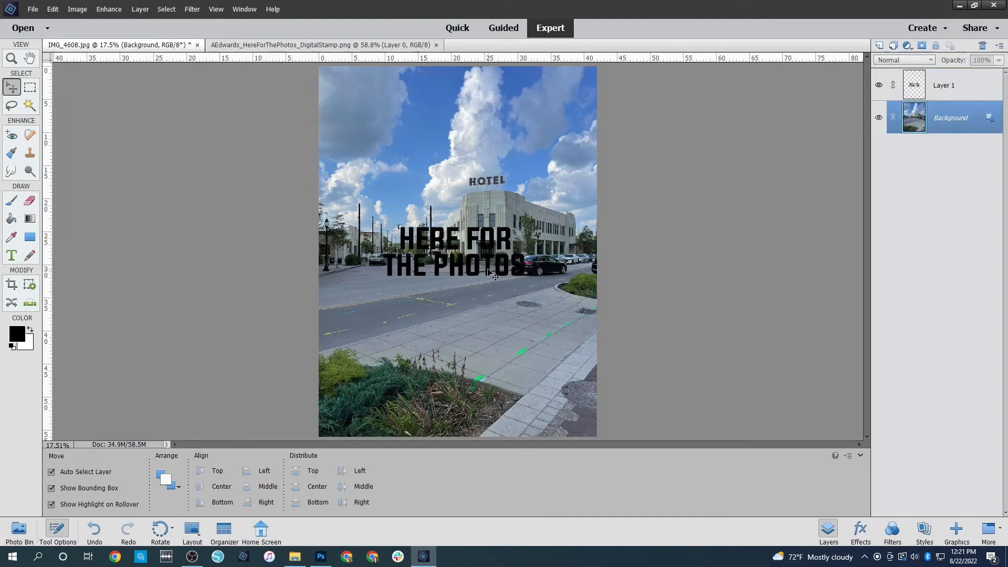
drag(488, 273, 494, 147)
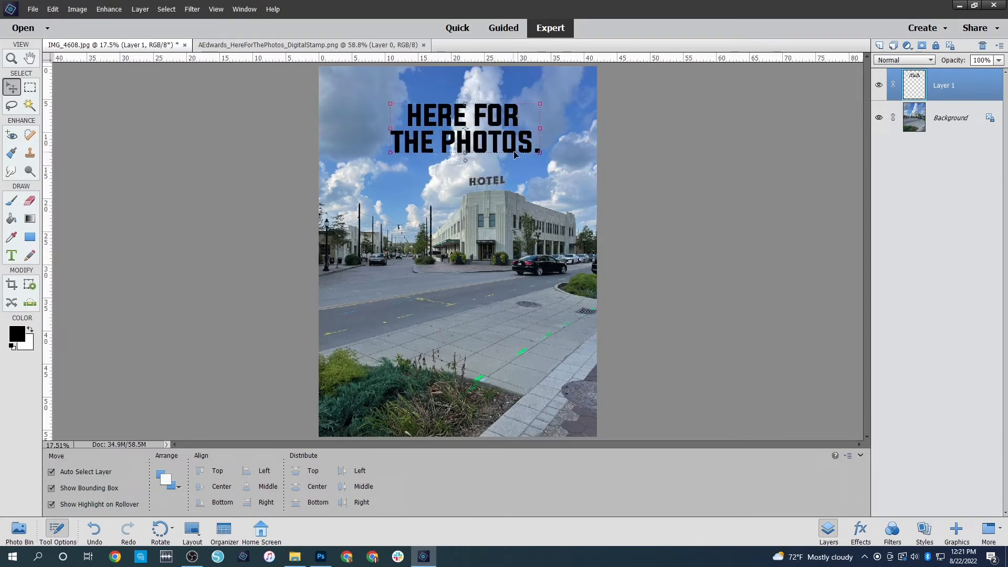
mouse_move(467, 147)
mouse_down()
mouse_move(460, 331)
mouse_move(460, 145)
mouse_move(470, 143)
mouse_up()
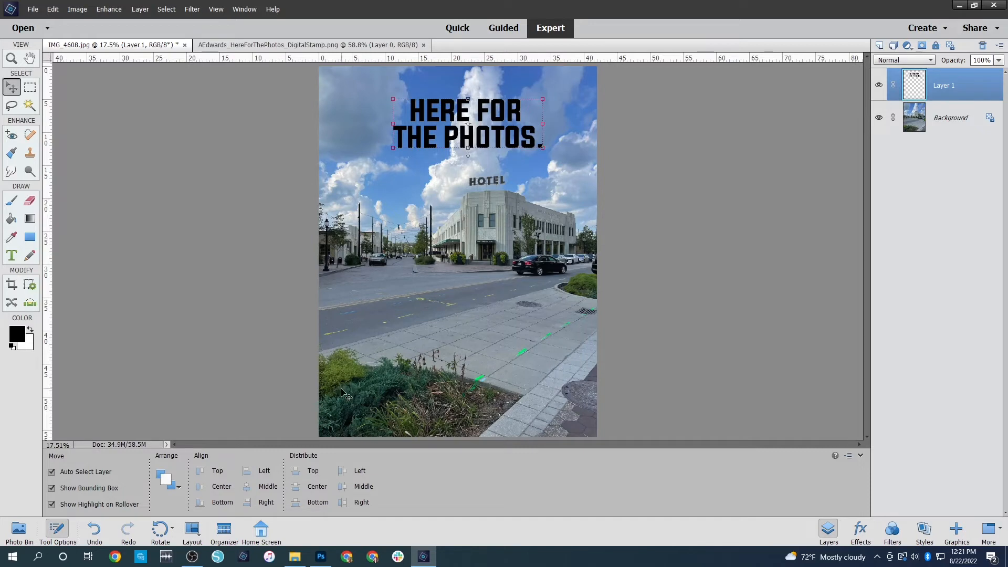
Turn the Move tool's Show Bounding Box option off and back on
click(51, 488)
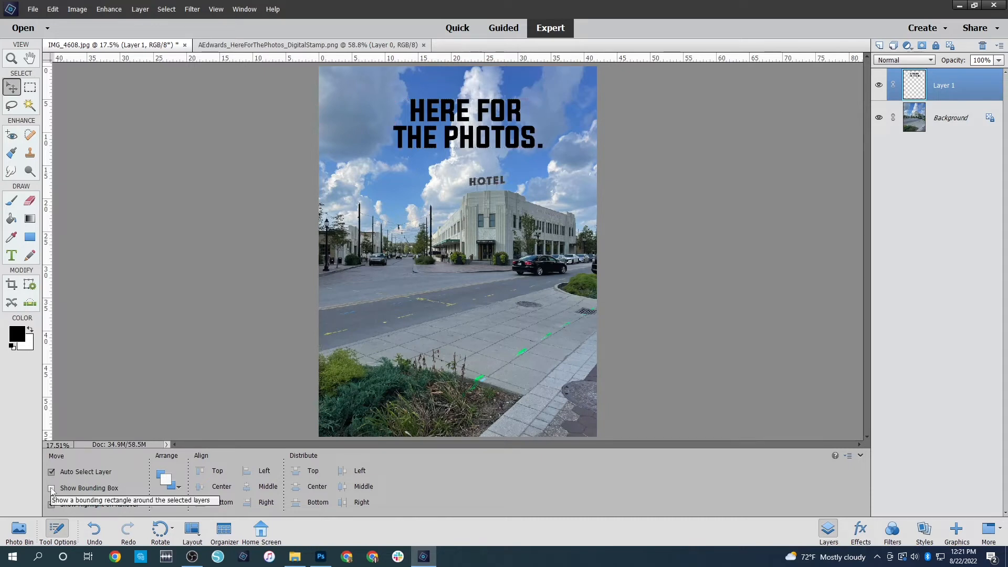
click(51, 488)
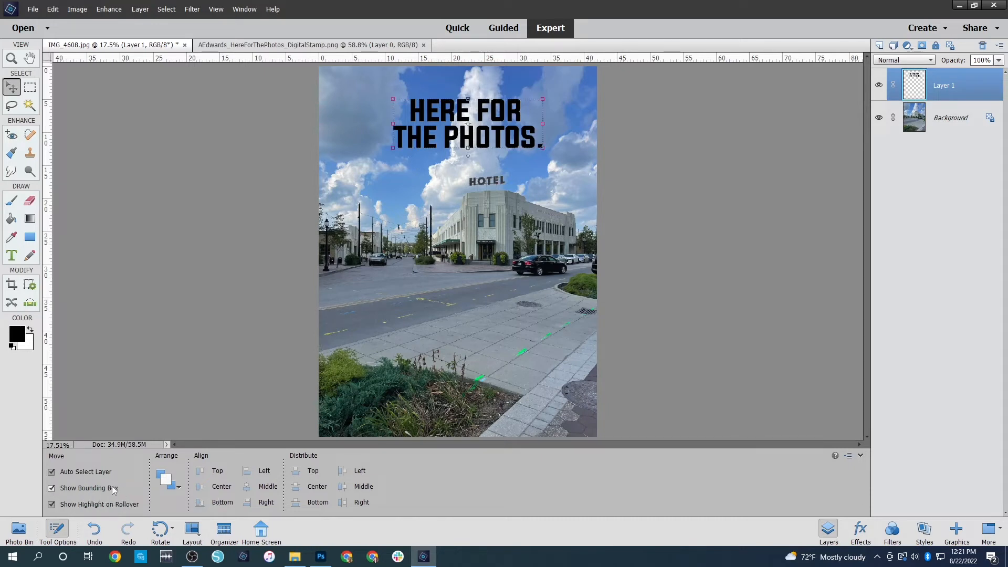
click(52, 489)
Enlarge the stamp proportionally to nearly the photo's full width and centre it horizontally in the sky
drag(542, 149, 603, 178)
drag(393, 99, 326, 72)
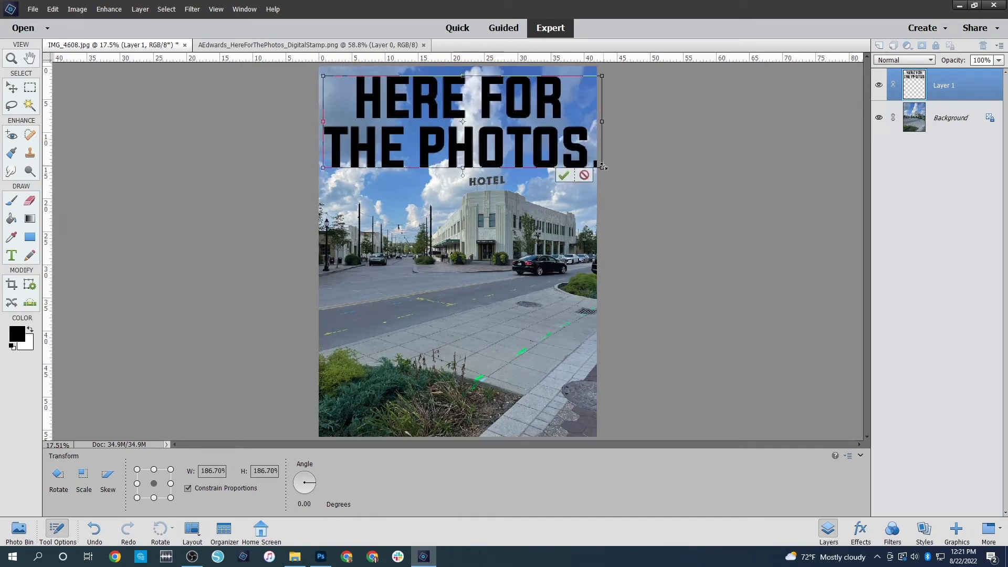
drag(601, 167, 587, 164)
key(Return)
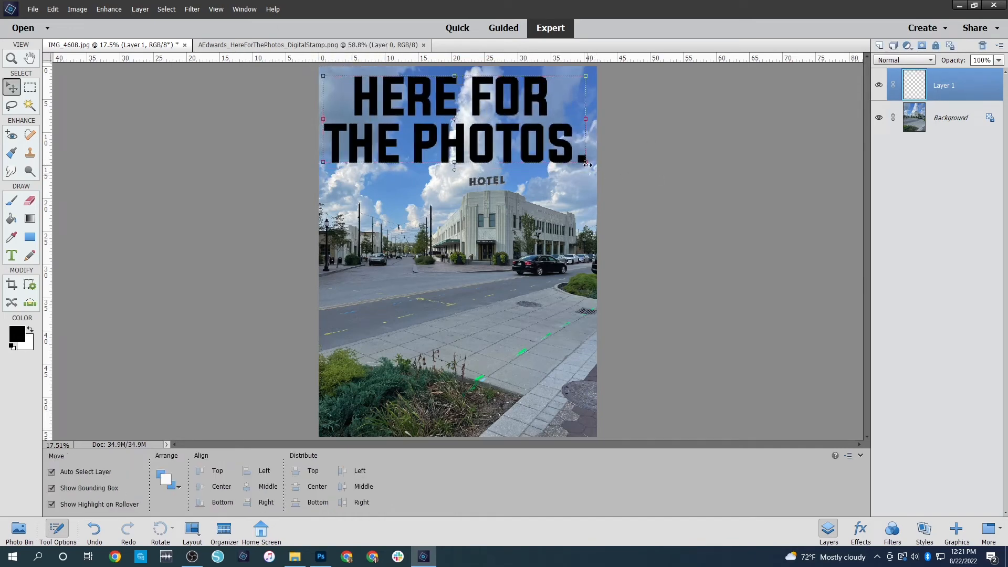
drag(488, 150, 491, 150)
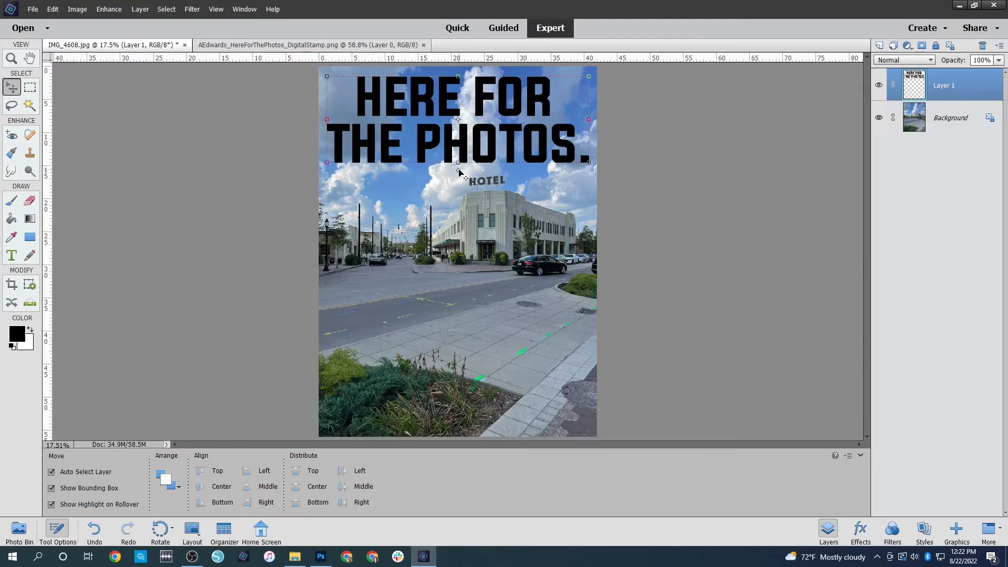
Try placing the stamp over the sidewalk, scaled to about 73.05% and rotated about -25.88 degrees
drag(458, 168, 499, 320)
drag(606, 289, 533, 296)
drag(465, 318, 498, 325)
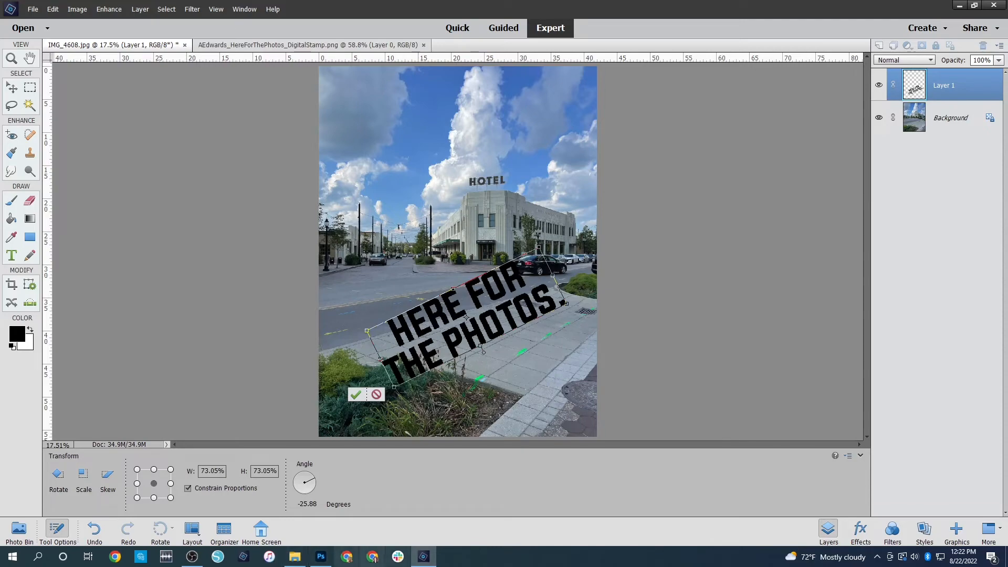
click(321, 556)
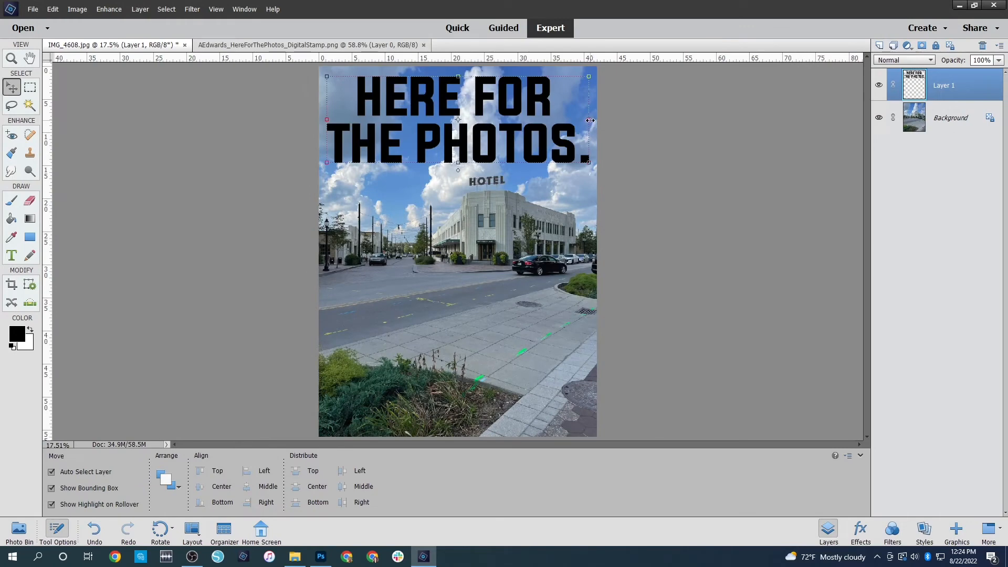
Try squashing the stamp to 78.77% width and 51.28% height, restore its proportions with Constrain Proportions and centre it in the sky
click(590, 121)
drag(590, 120, 567, 134)
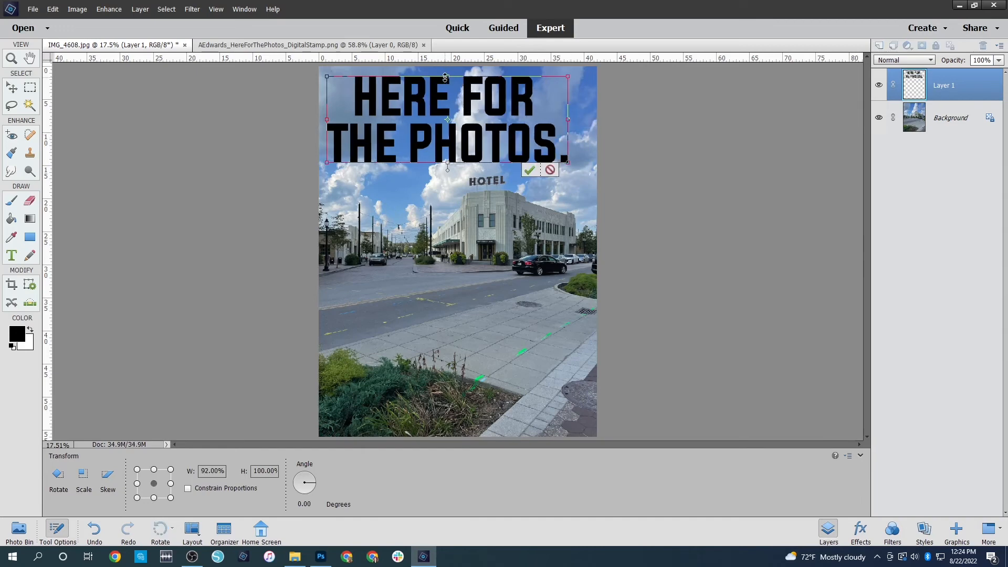
drag(446, 77, 455, 119)
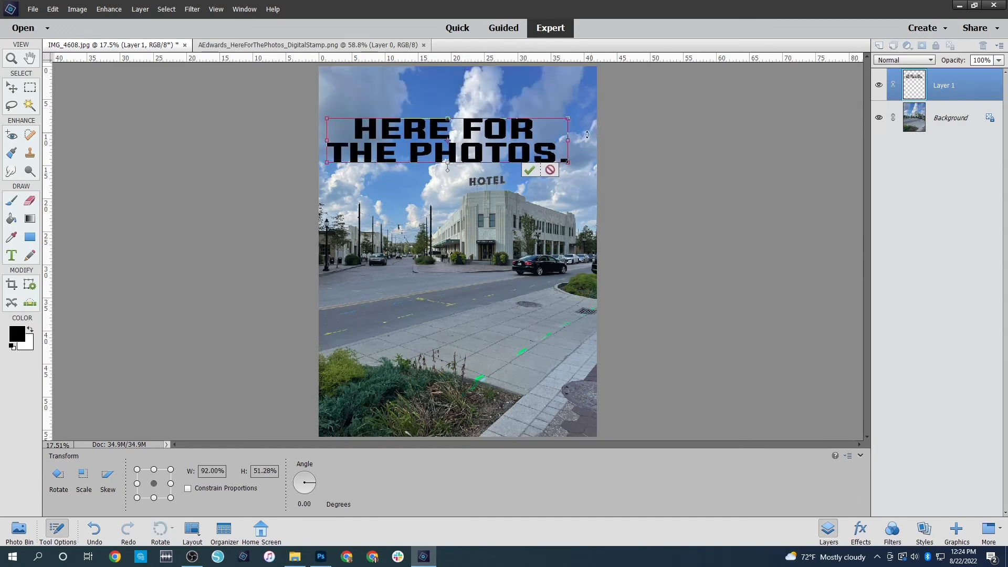
drag(568, 142, 534, 142)
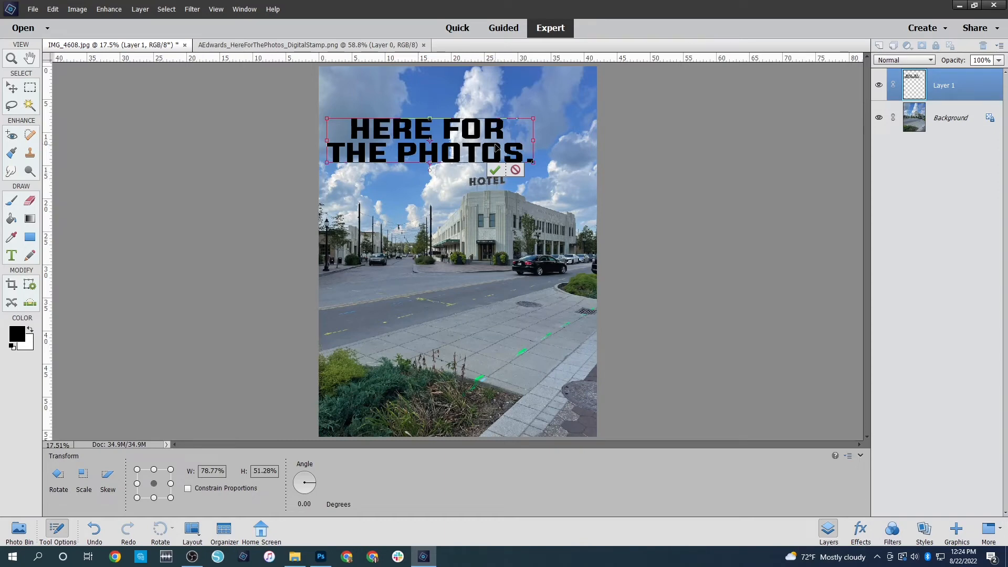
click(188, 489)
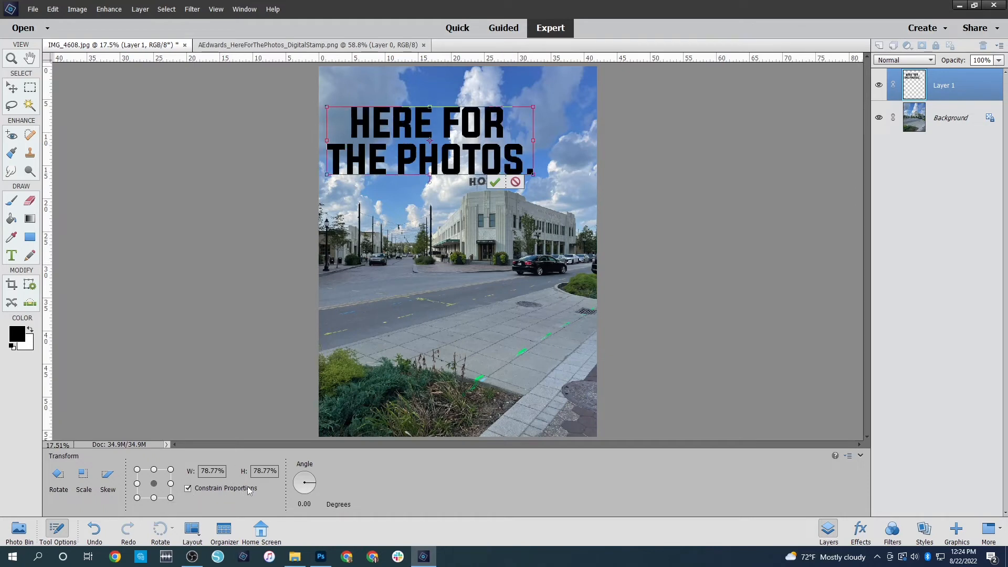
drag(474, 159, 511, 144)
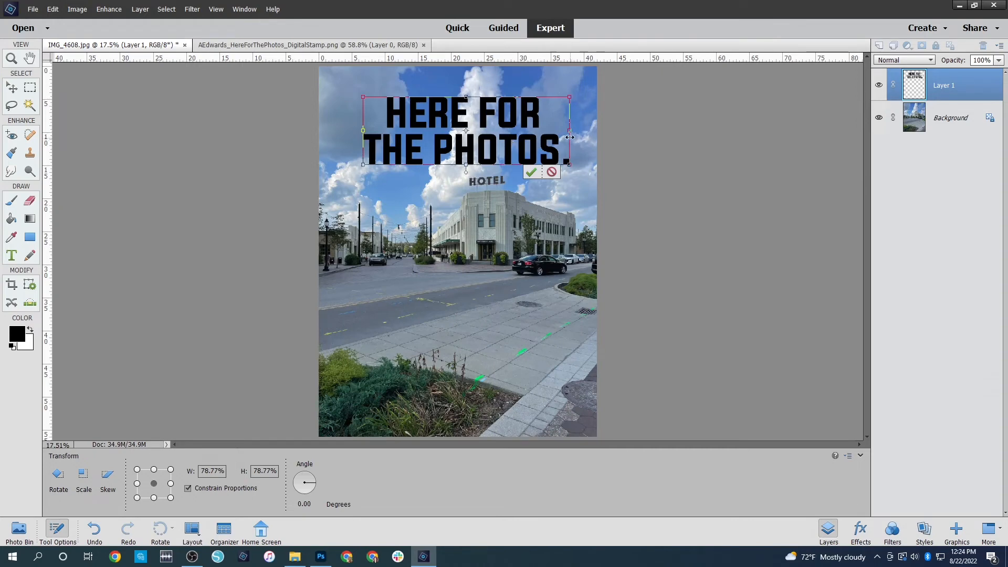
Shrink the stamp proportionally to 55.96%, centre it in the sky above the HOTEL sign, apply the transform and deselect it
drag(570, 137, 510, 130)
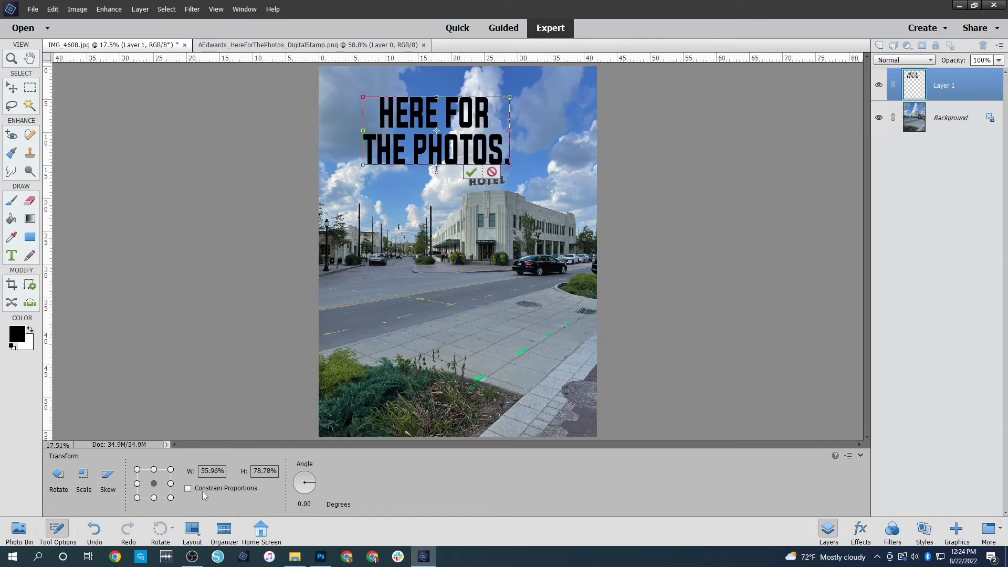
click(188, 488)
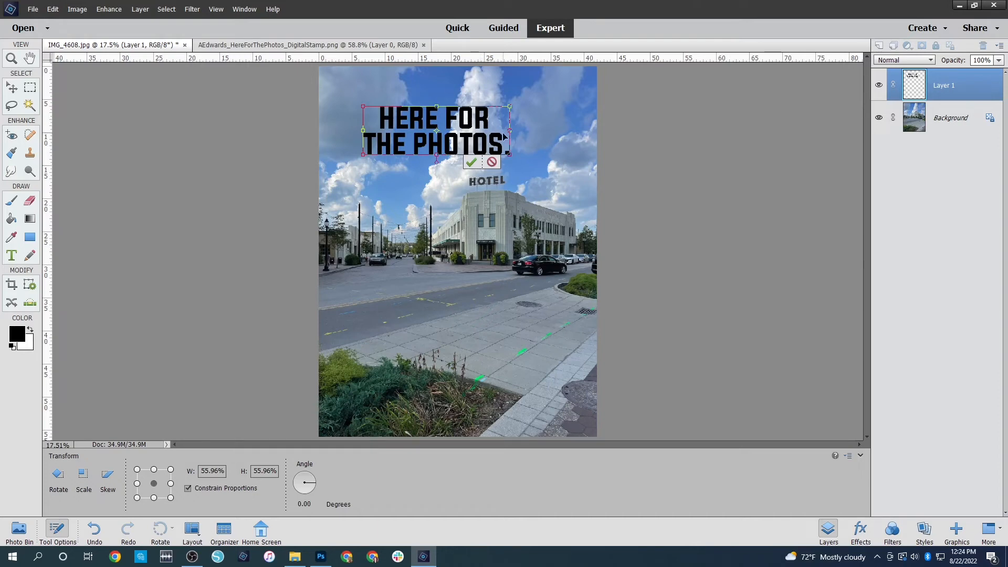
drag(457, 148, 488, 148)
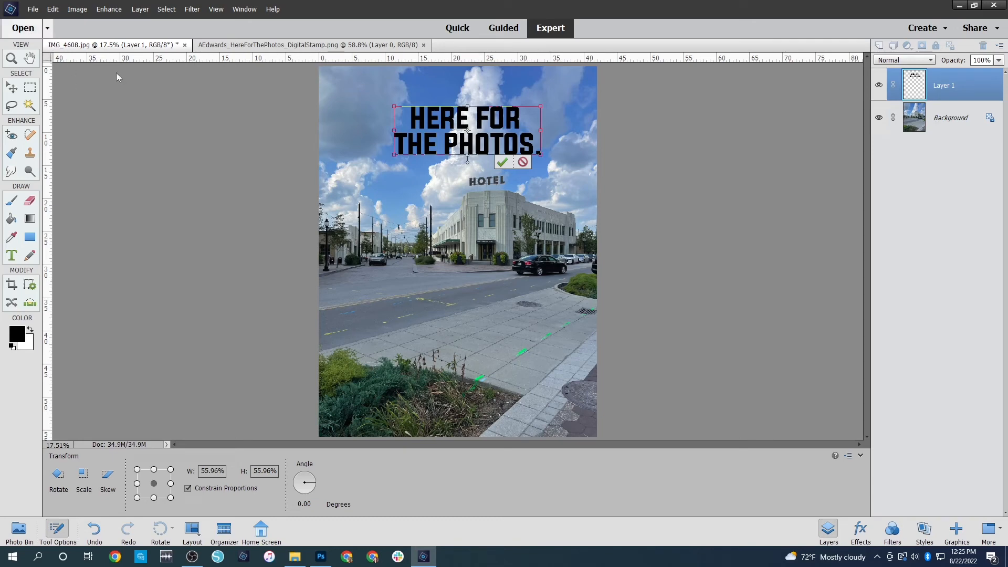
click(499, 163)
click(308, 172)
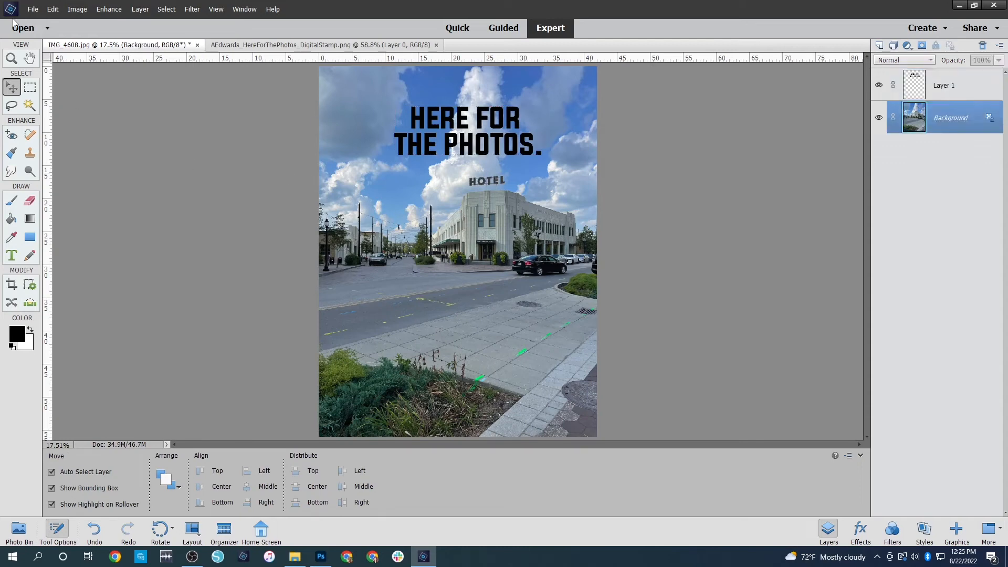
Create a new clipboard-sized document of 1622 × 534 pixels in Grayscale with white background contents
click(47, 28)
click(53, 172)
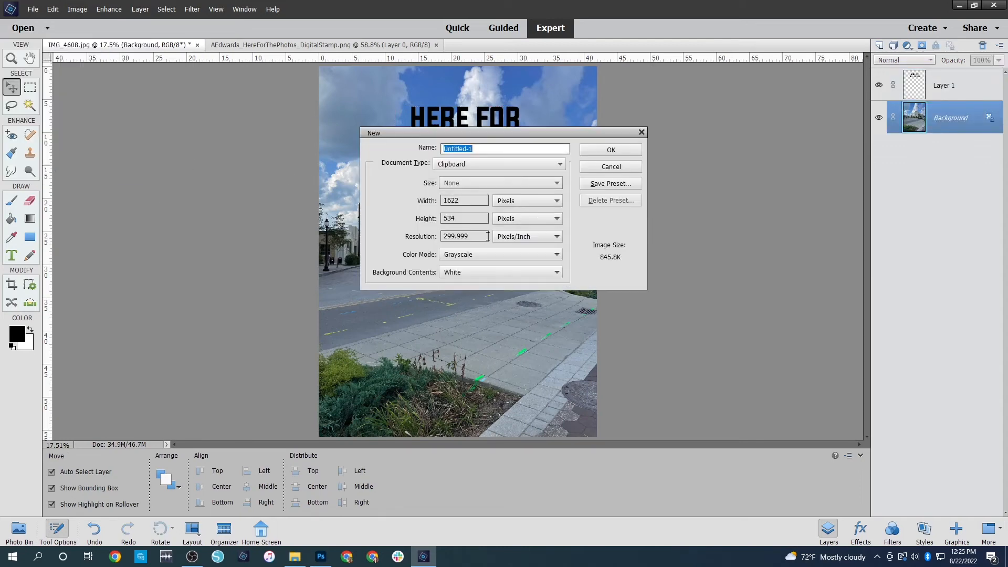
click(613, 151)
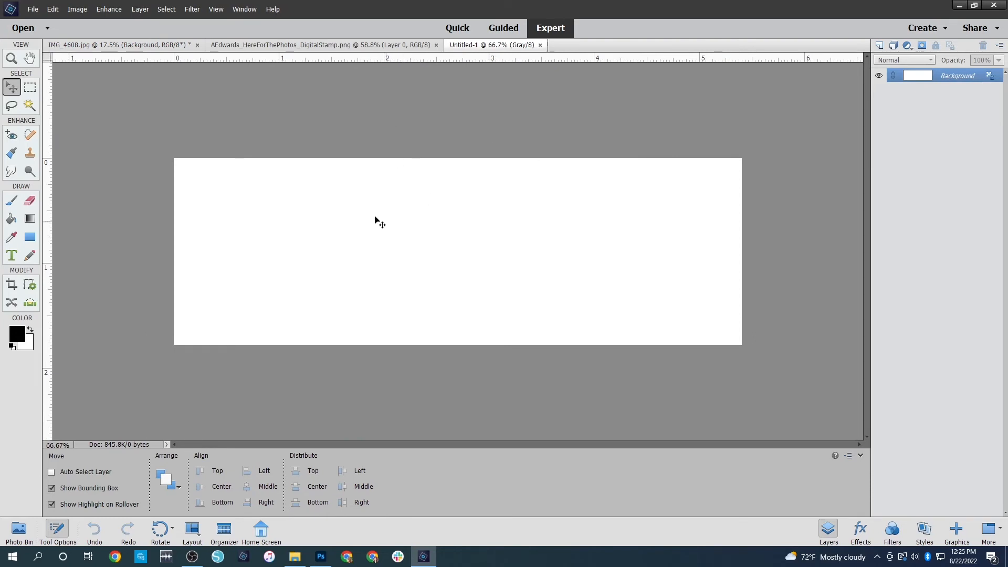
Copy the stamp from AEdwards_HereForThePhotos_DigitalStamp.png and paste it into the new blank document
click(330, 46)
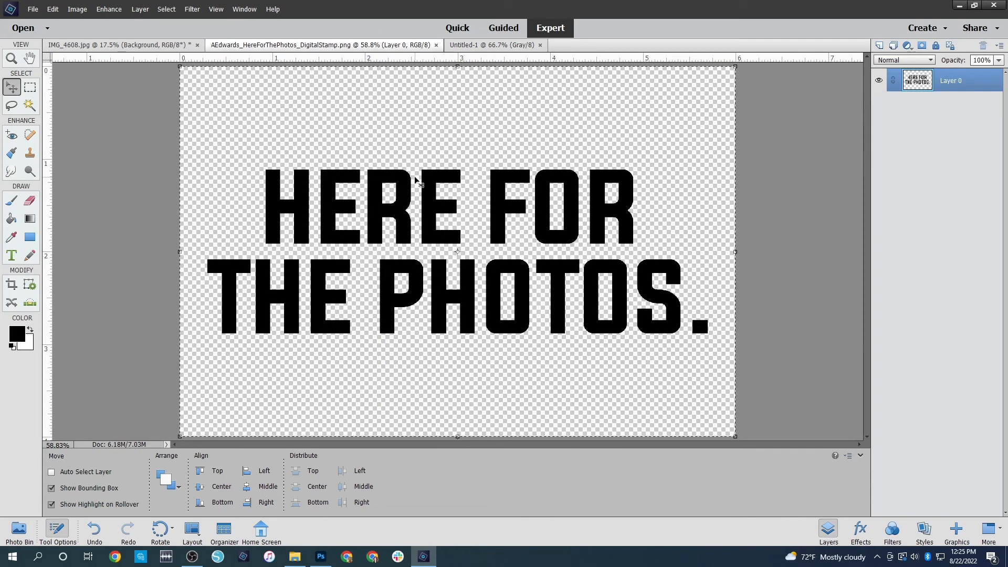
key(ctrl+c)
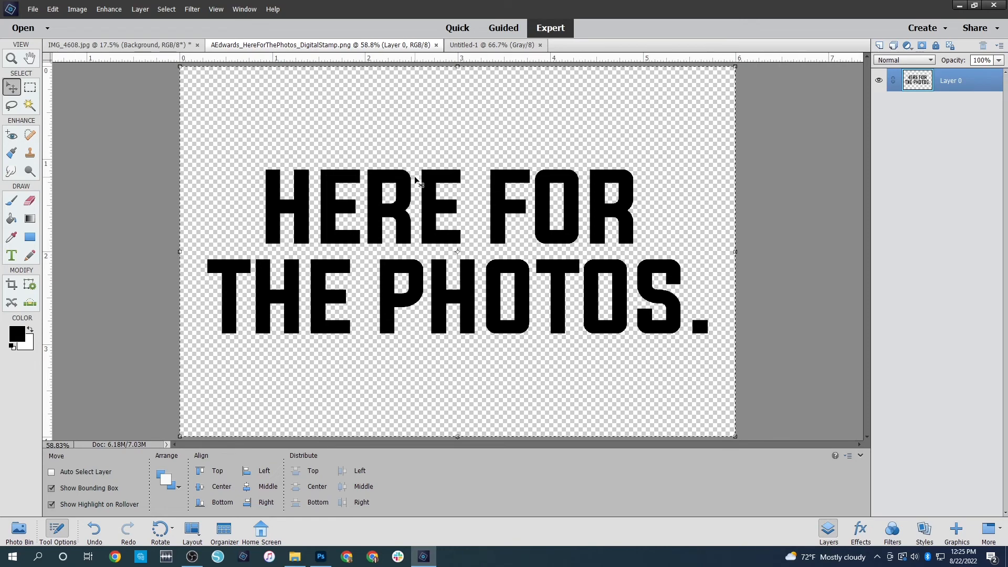
click(494, 45)
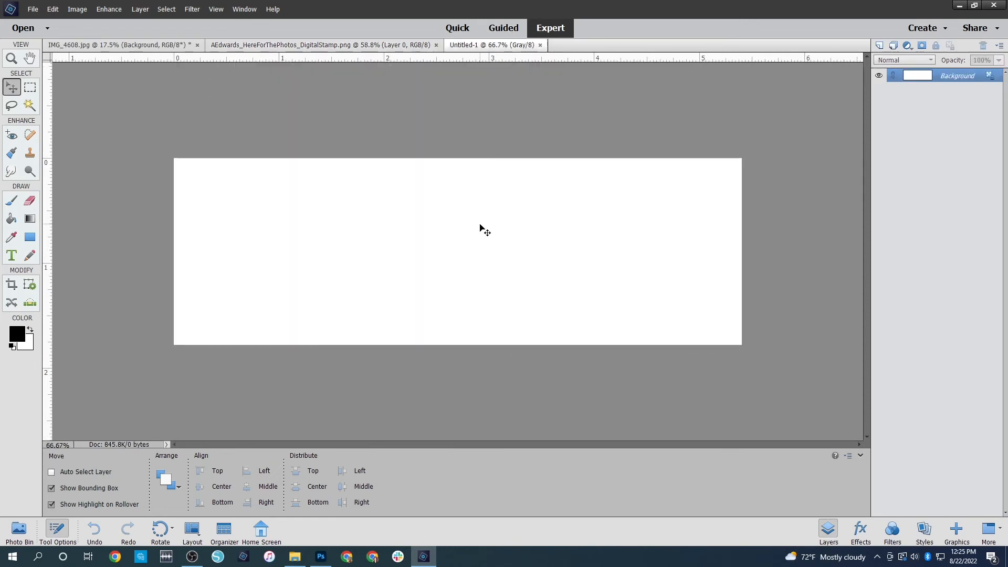
key(ctrl+v)
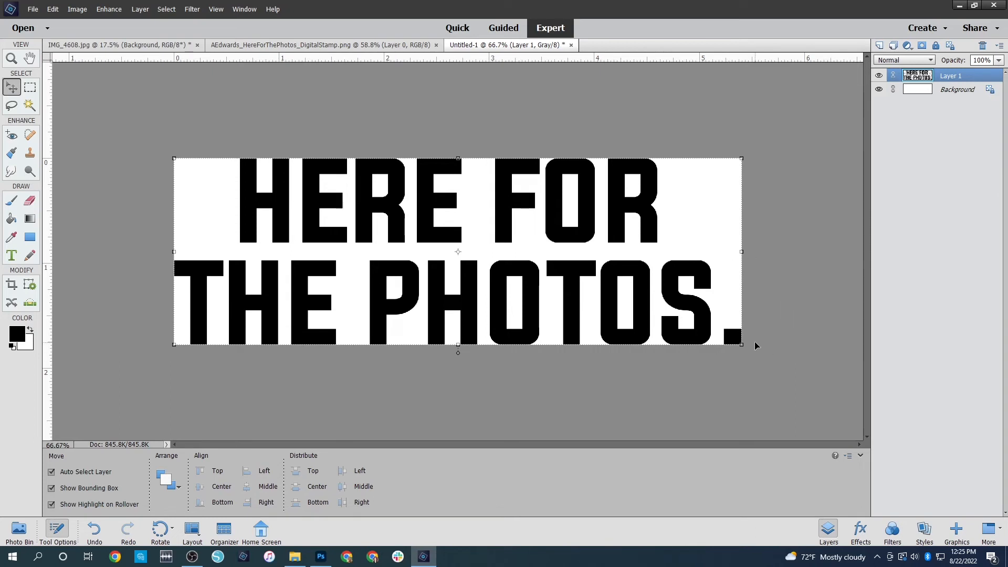
Scale the pasted stamp proportionally to 59.37%, centre it on the white page, apply the transform and deselect it
drag(691, 329, 504, 286)
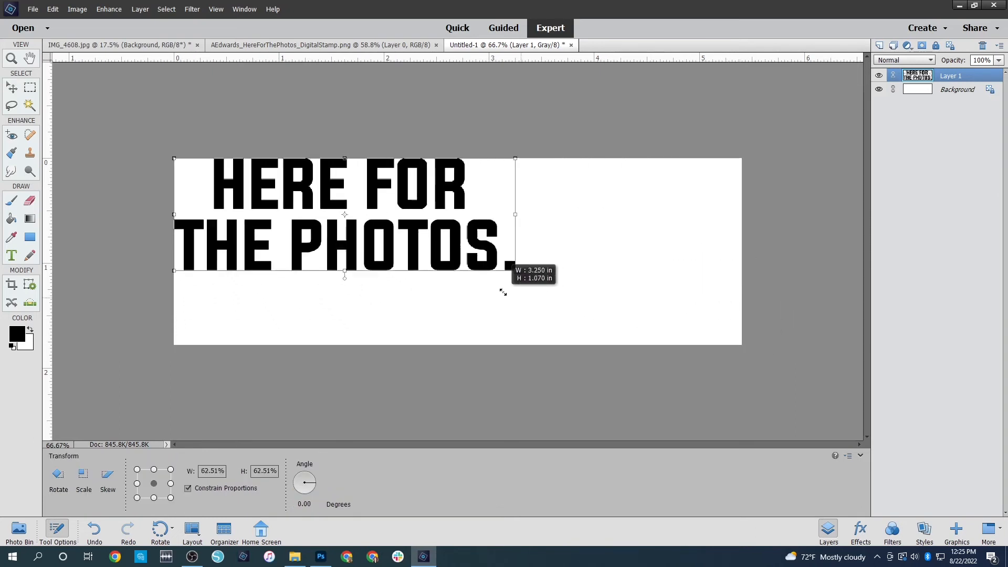
drag(374, 192, 481, 236)
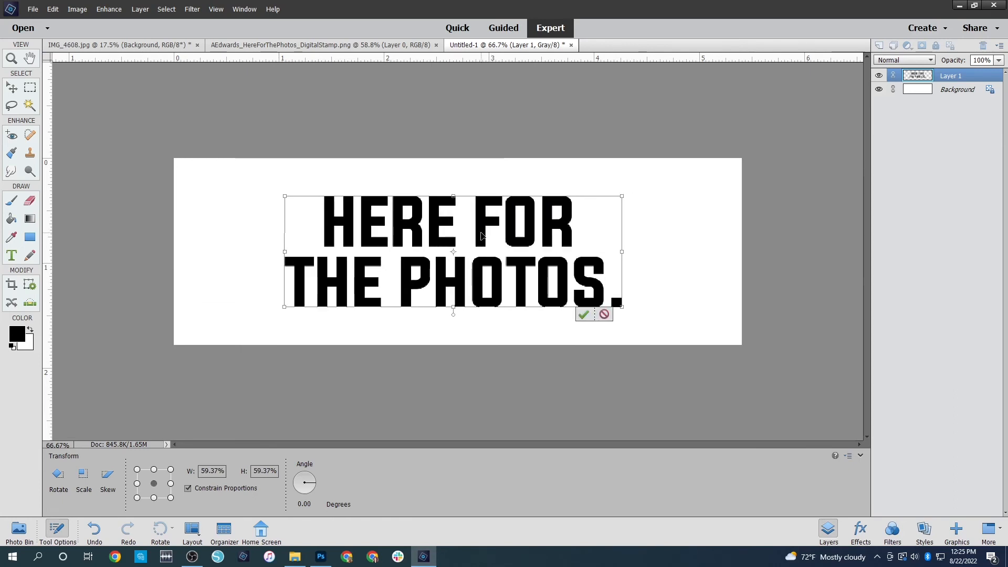
key(Return)
click(734, 247)
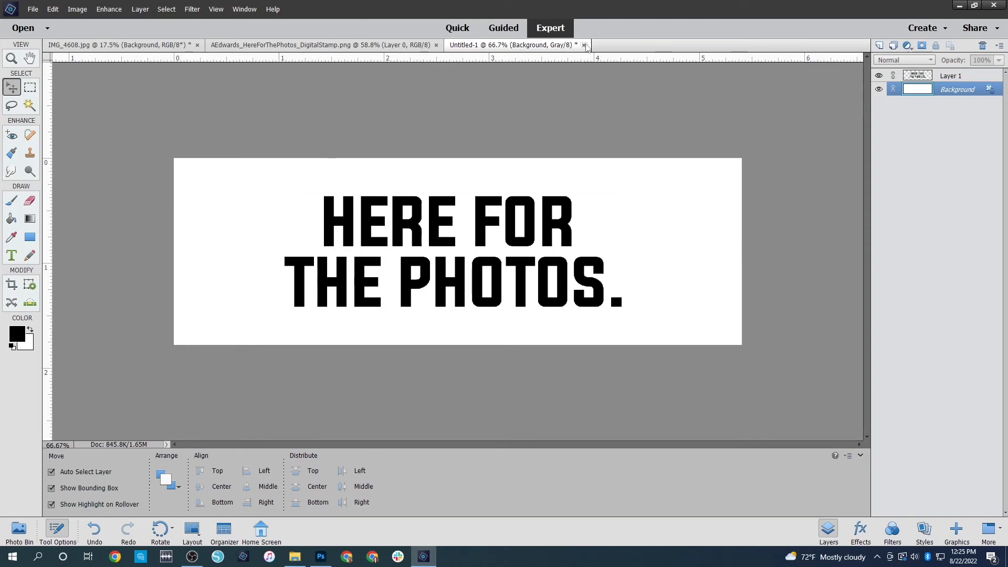
Close the new document without saving it and close the stamp PNG, returning to the IMG_4608.jpg photo
click(583, 45)
click(509, 211)
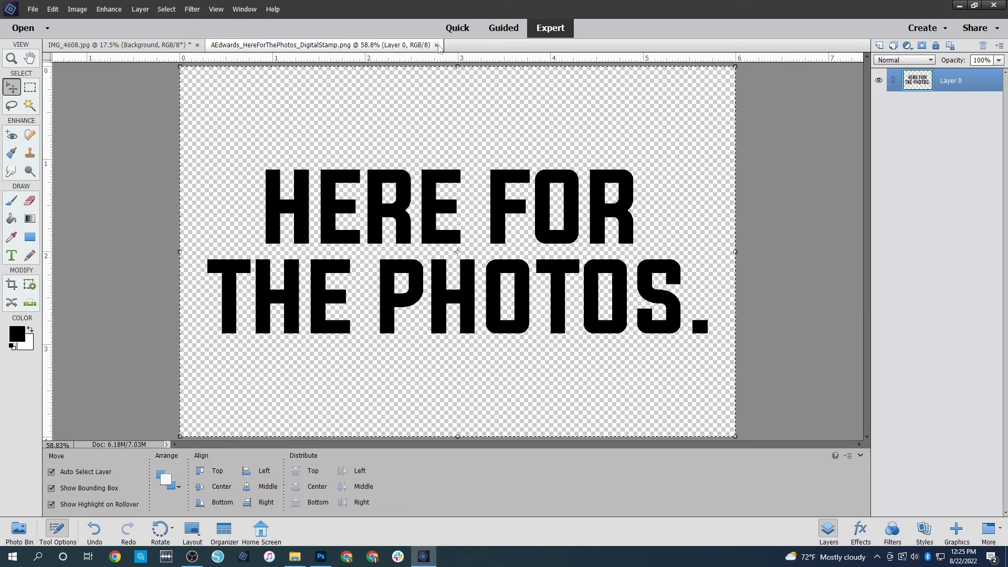
click(435, 45)
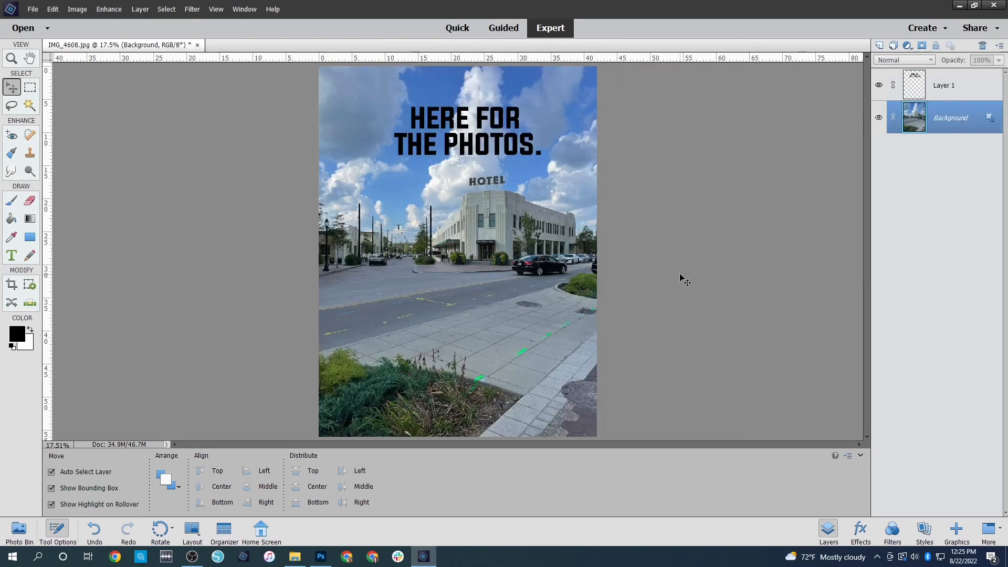